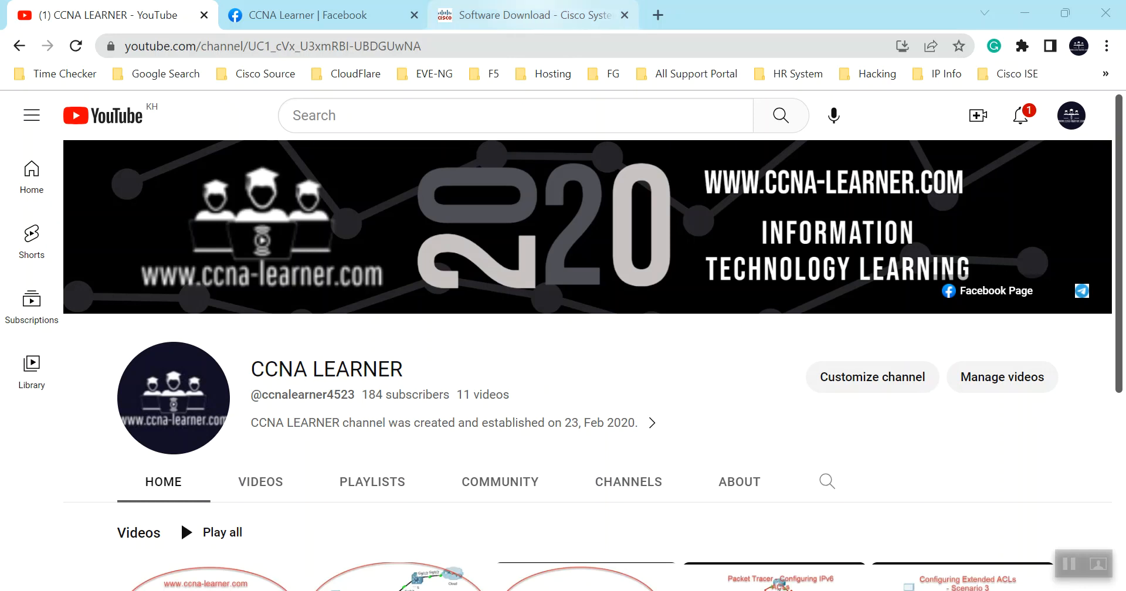
# Examine the release list and available files for Firepower NGFW Virtual on the Cisco Software Download page.
pyautogui.click(520, 12)
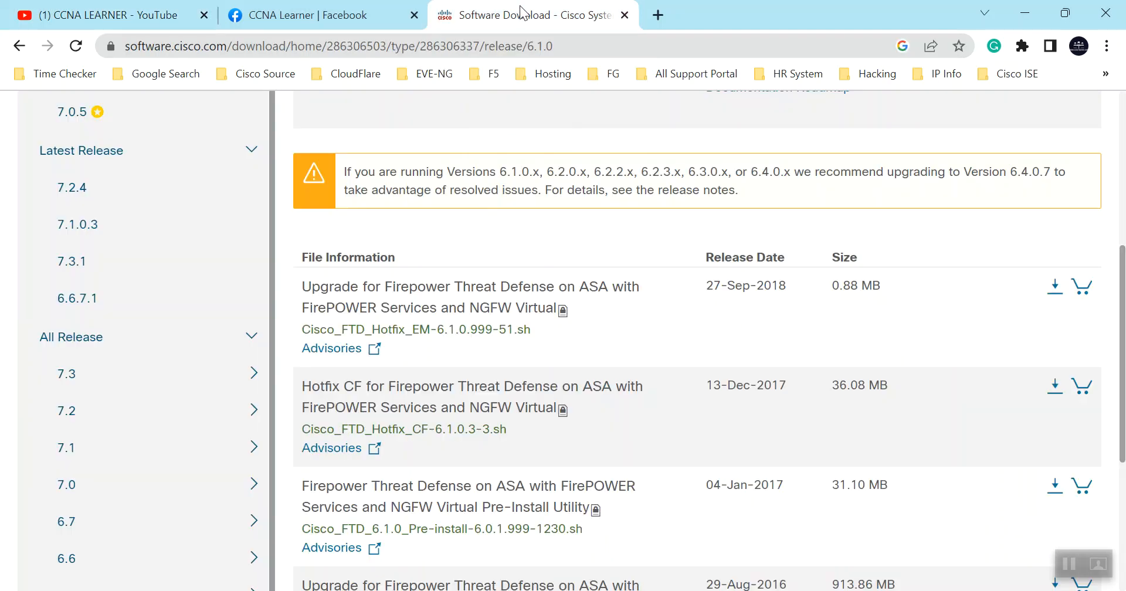
pyautogui.scroll(-1, 665, 445)
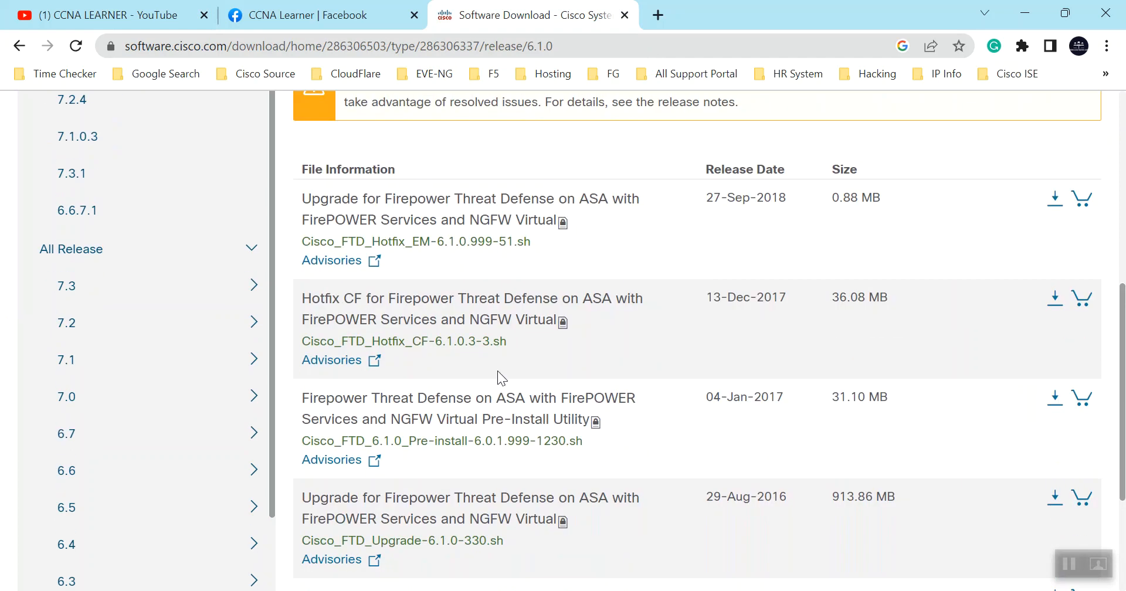
pyautogui.scroll(5, 131, 410)
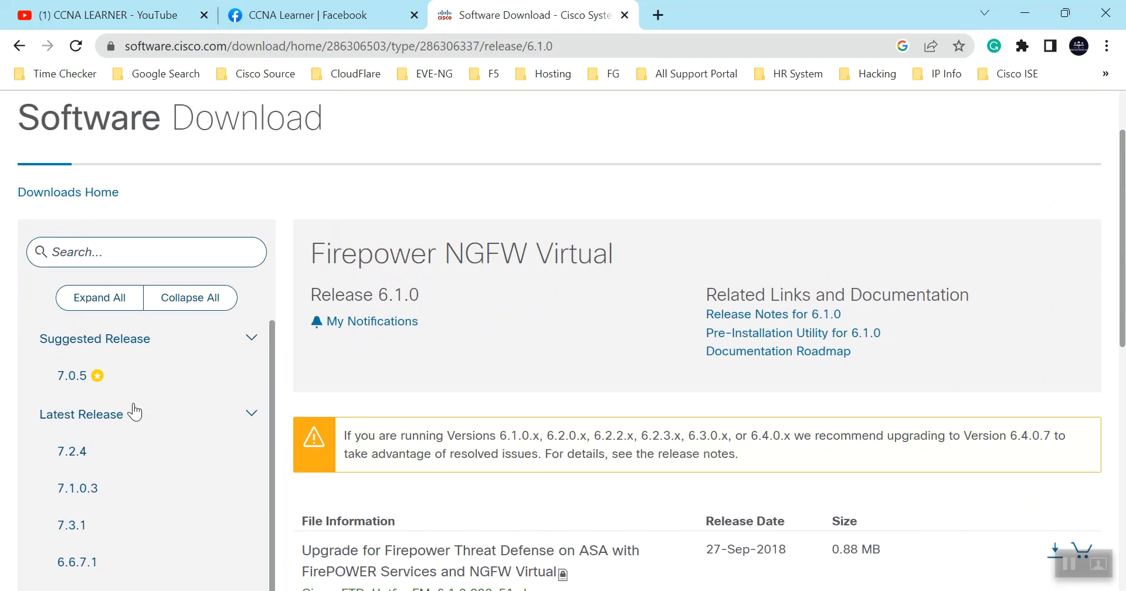
pyautogui.scroll(-3, 135, 493)
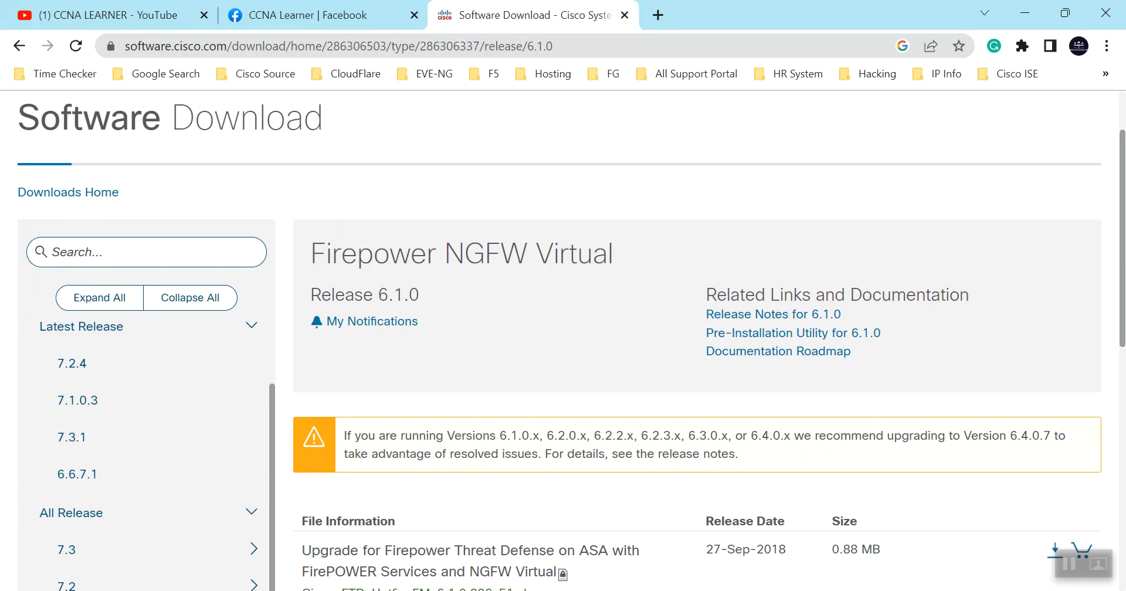
# Switch to VMware Workstation, power on the FTD-Lab virtual machine and log in to its console as admin with the account password.
pyautogui.click(776, 588)
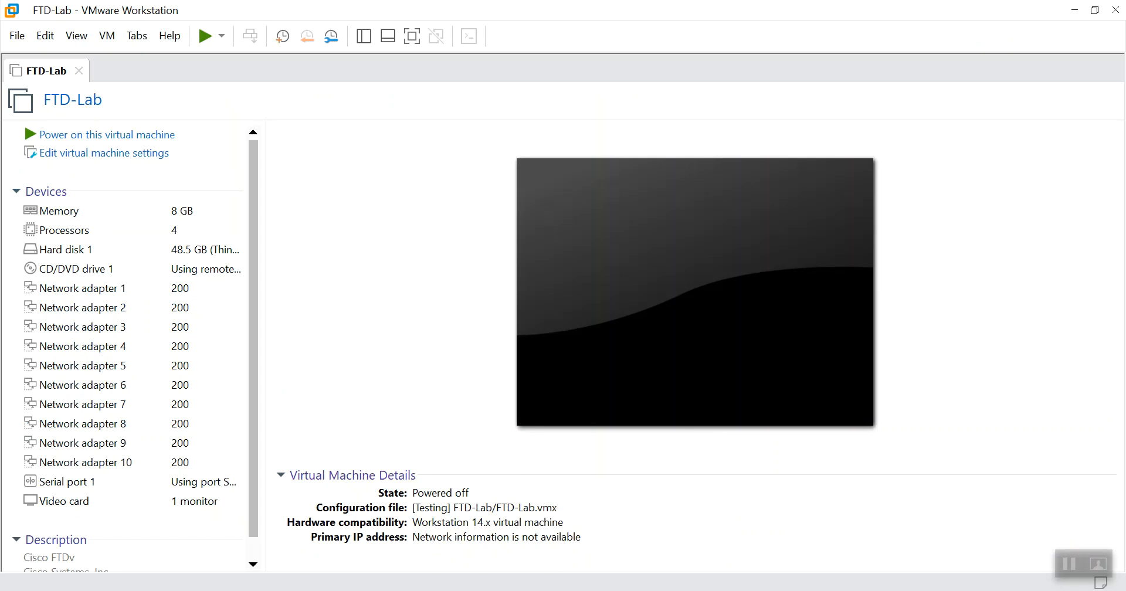
pyautogui.click(203, 40)
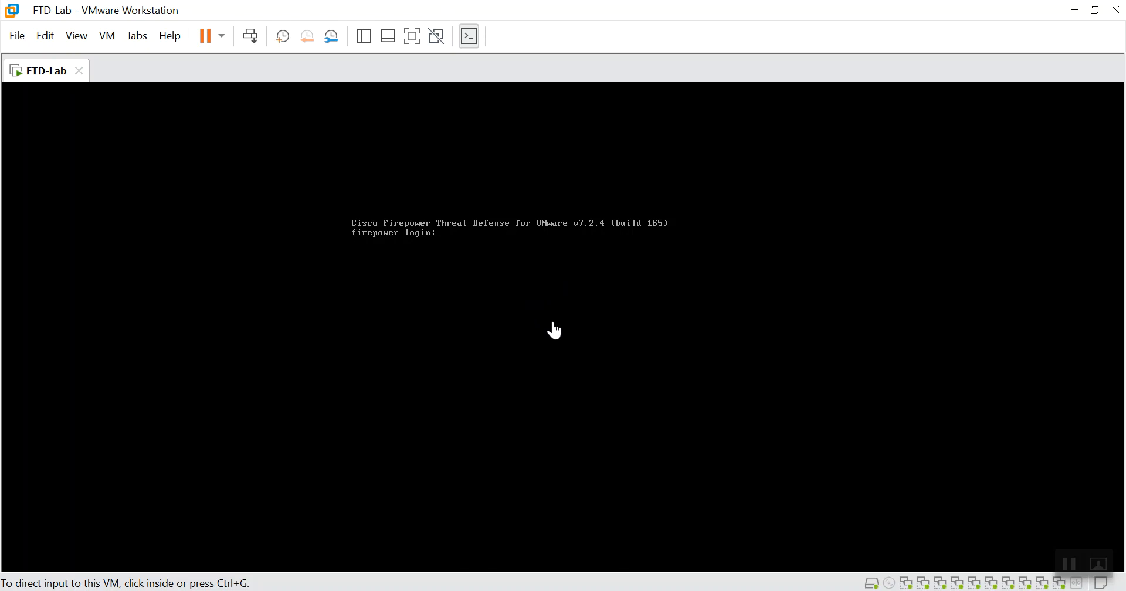
pyautogui.click(520, 309)
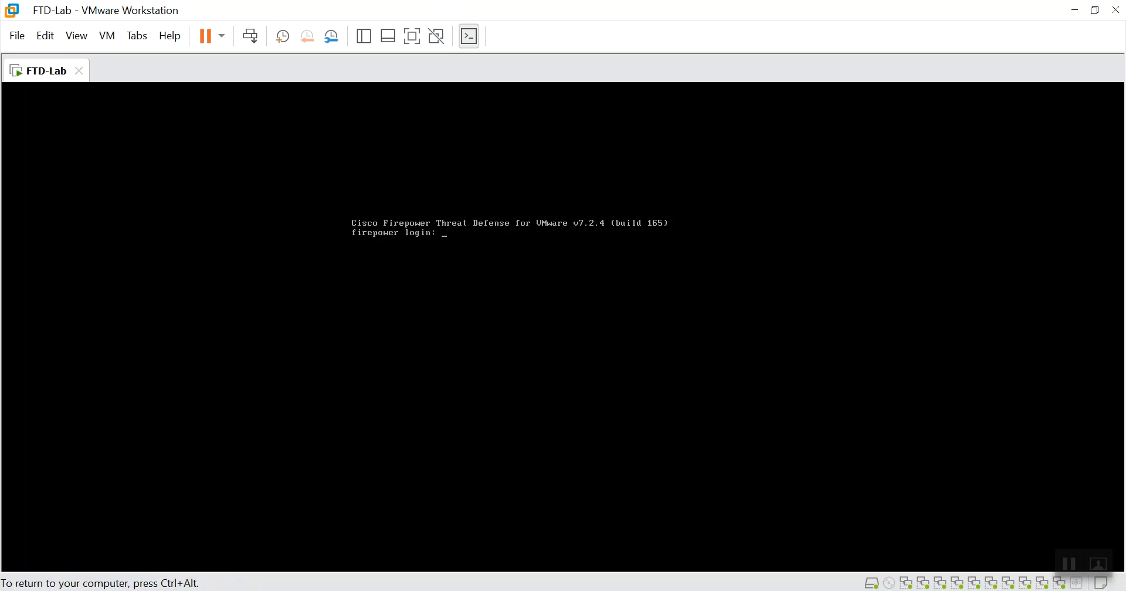
pyautogui.write('admin')
pyautogui.press('Return')
pyautogui.press('Return')
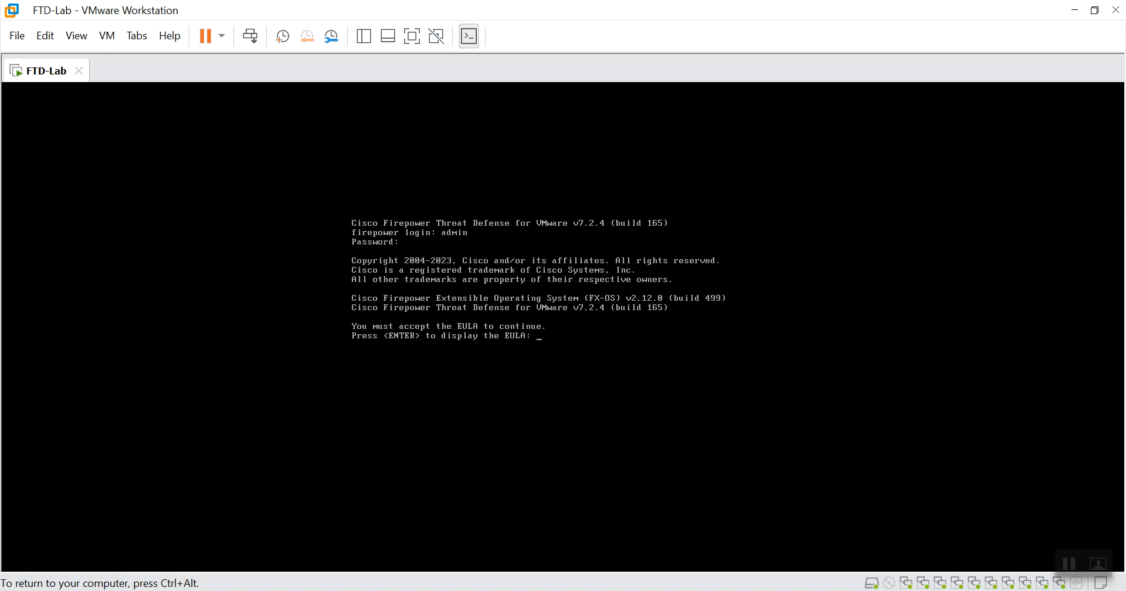
# Display and accept the EULA, and enter and confirm a new admin password that meets the listed criteria.
pyautogui.press('Return')
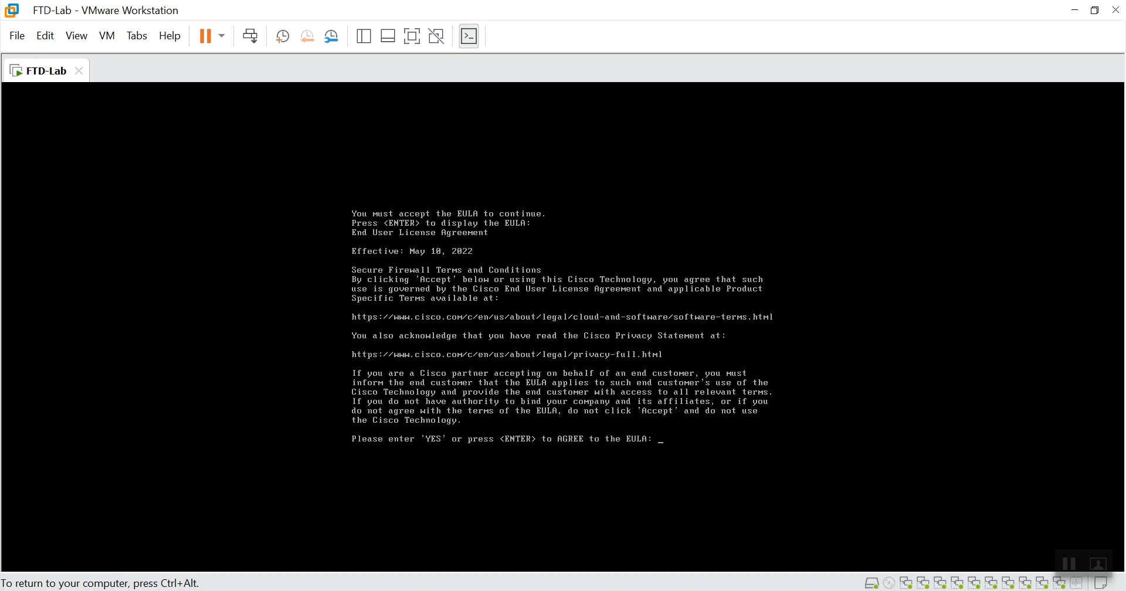
pyautogui.press('Return')
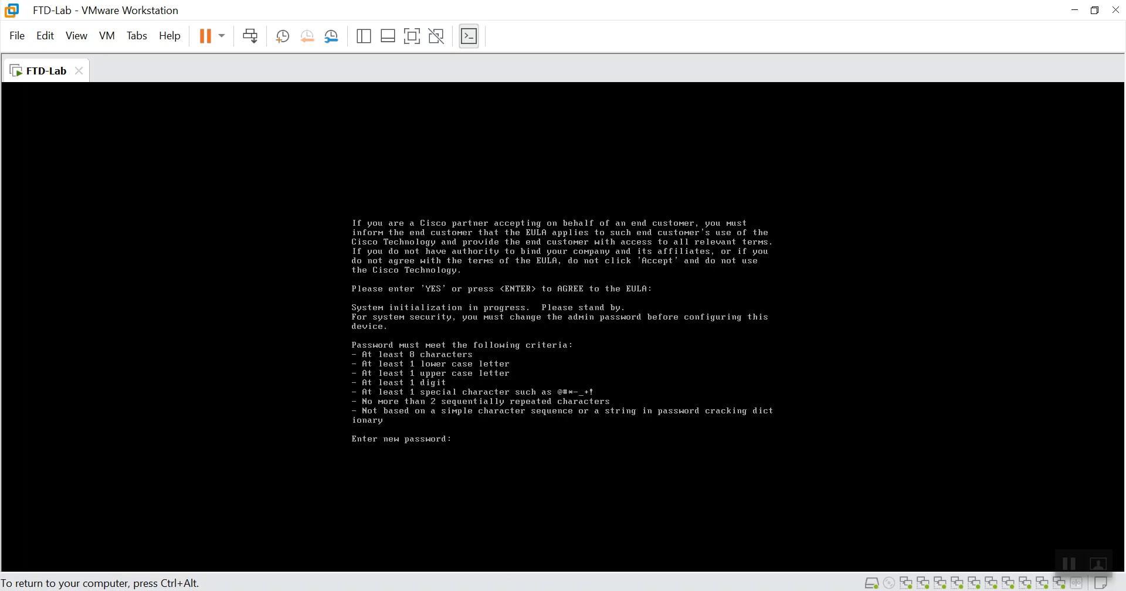
pyautogui.press('Return')
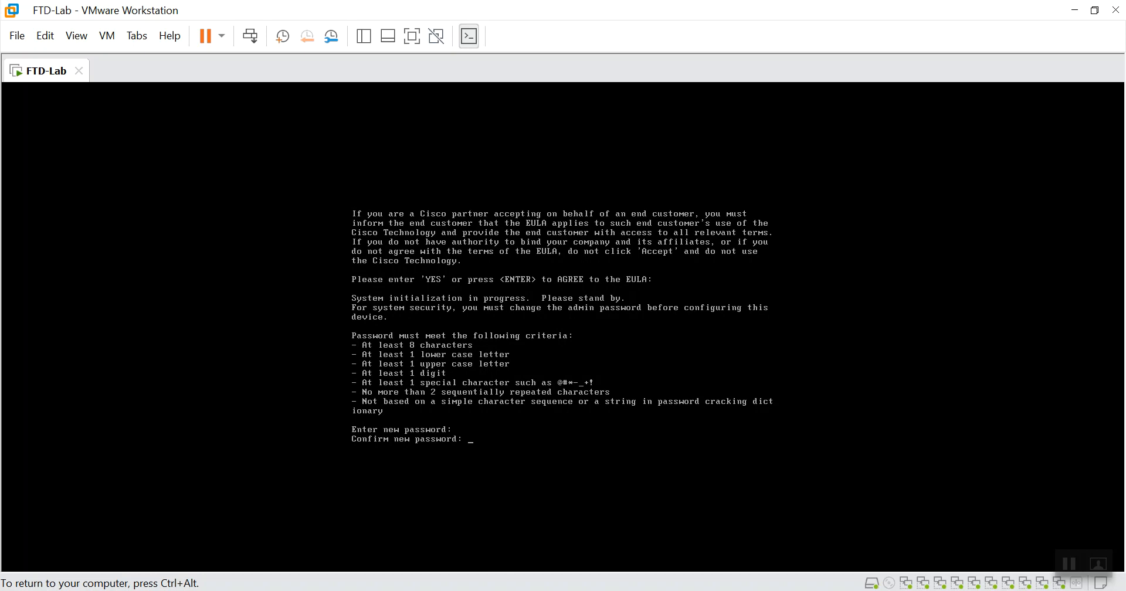
pyautogui.press('Return')
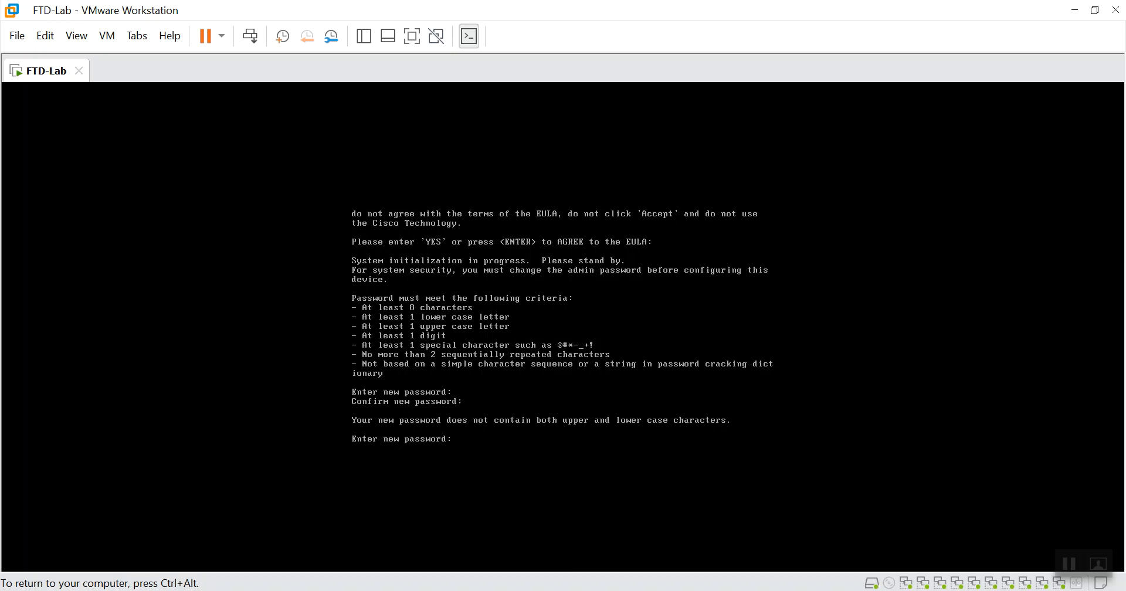
pyautogui.press('Return')
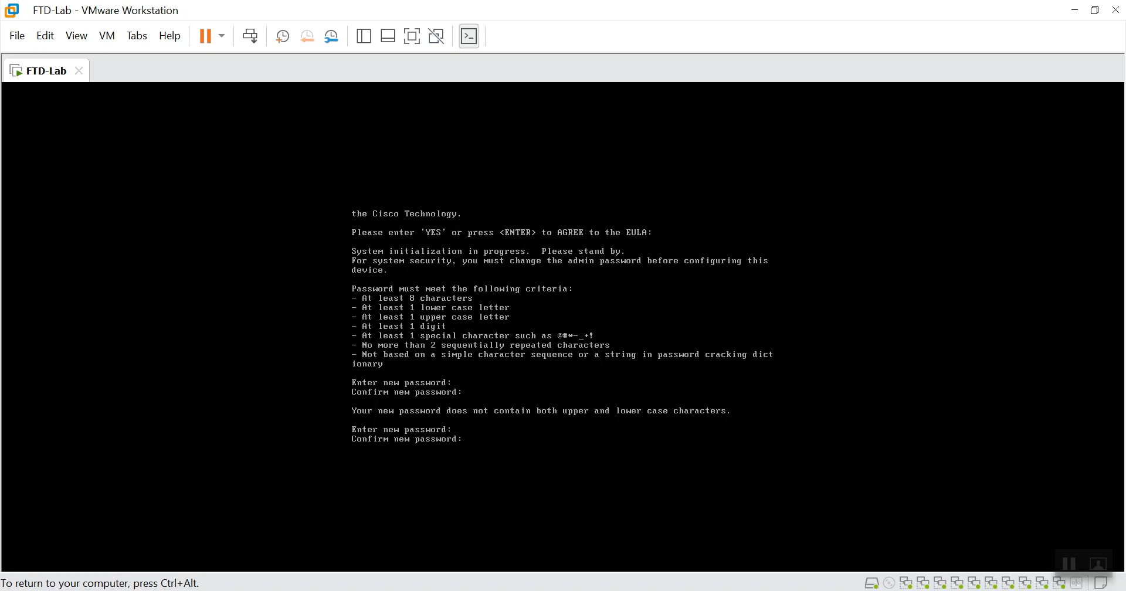
pyautogui.press('Return')
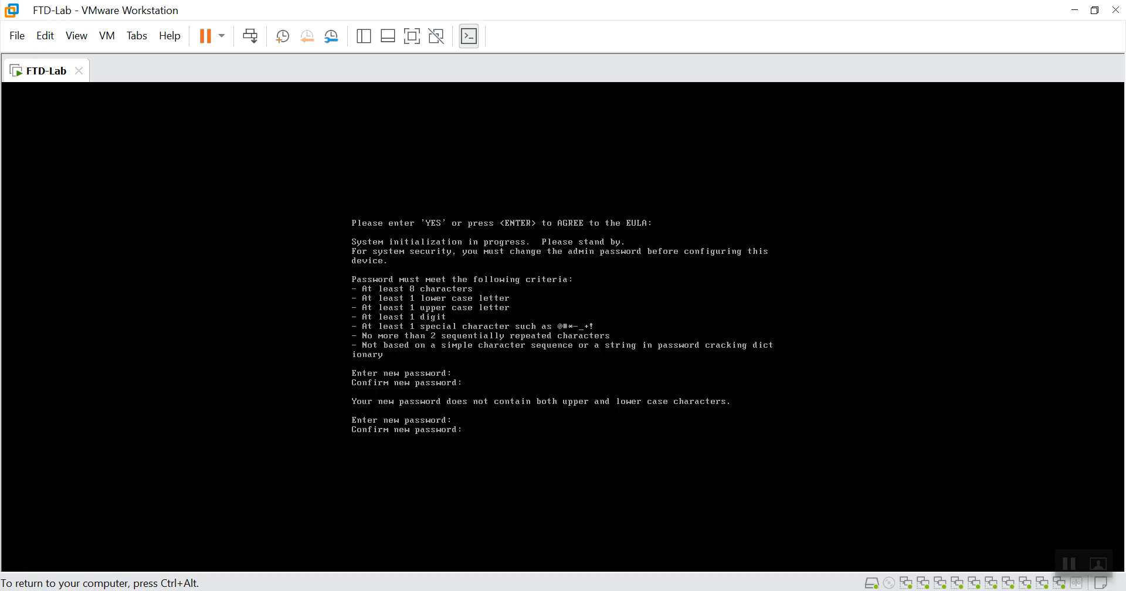
pyautogui.press('Return')
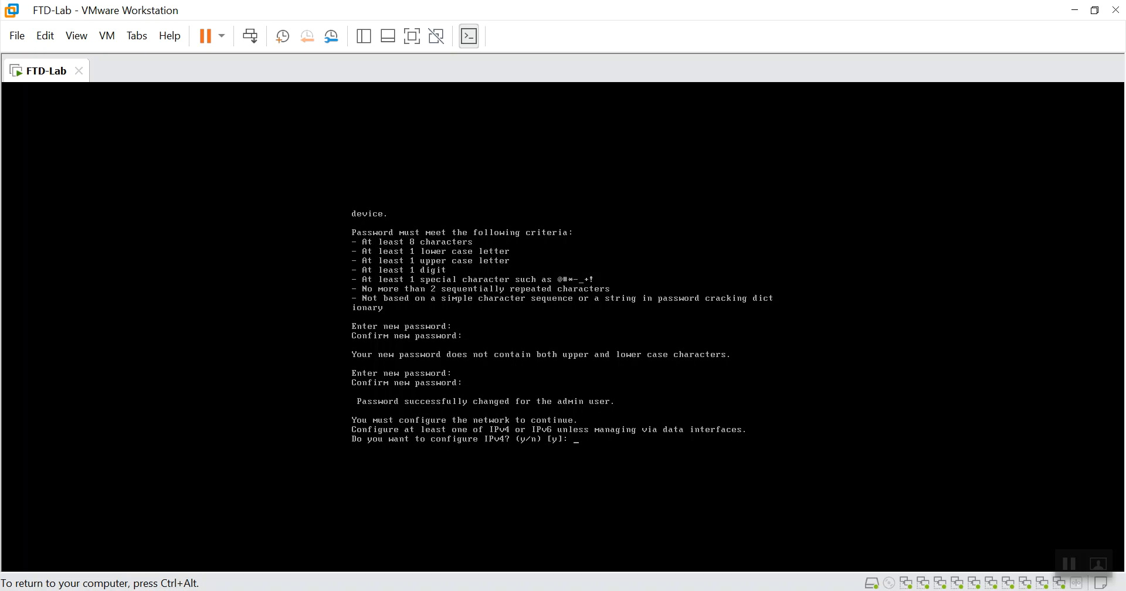
# Choose to configure IPv4 but not IPv6, keeping the default manual method for IPv4.
pyautogui.press('Return')
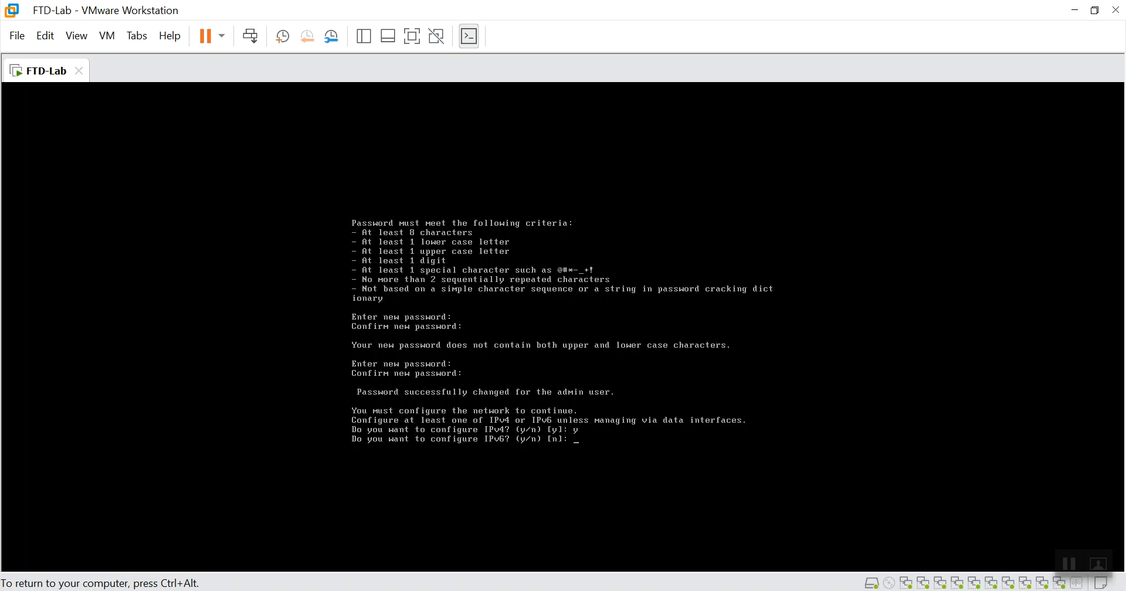
pyautogui.press('Return')
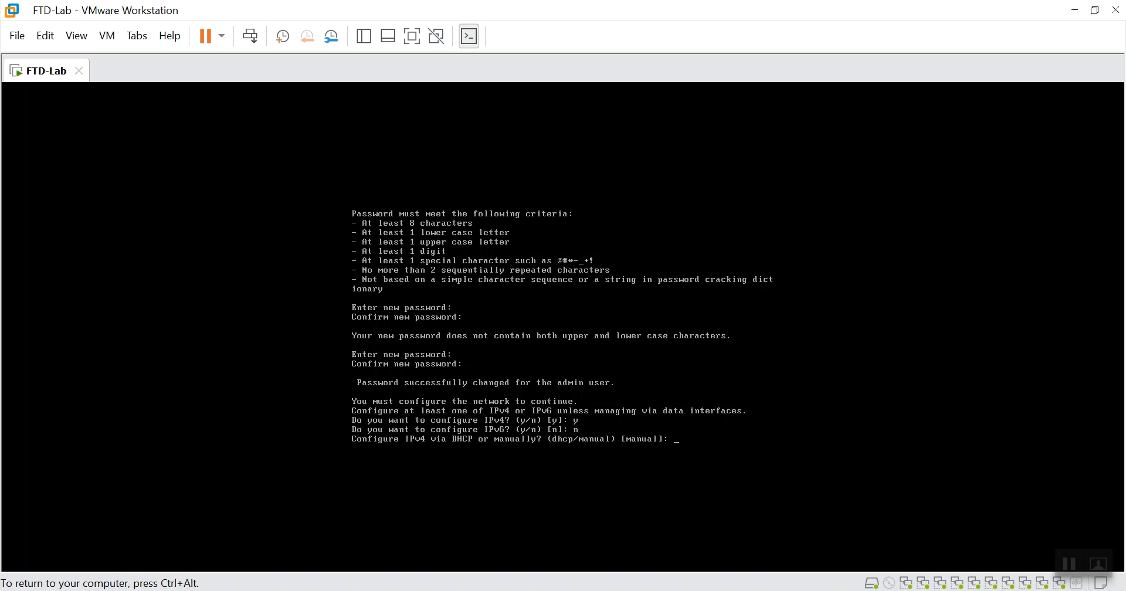
pyautogui.press('Return')
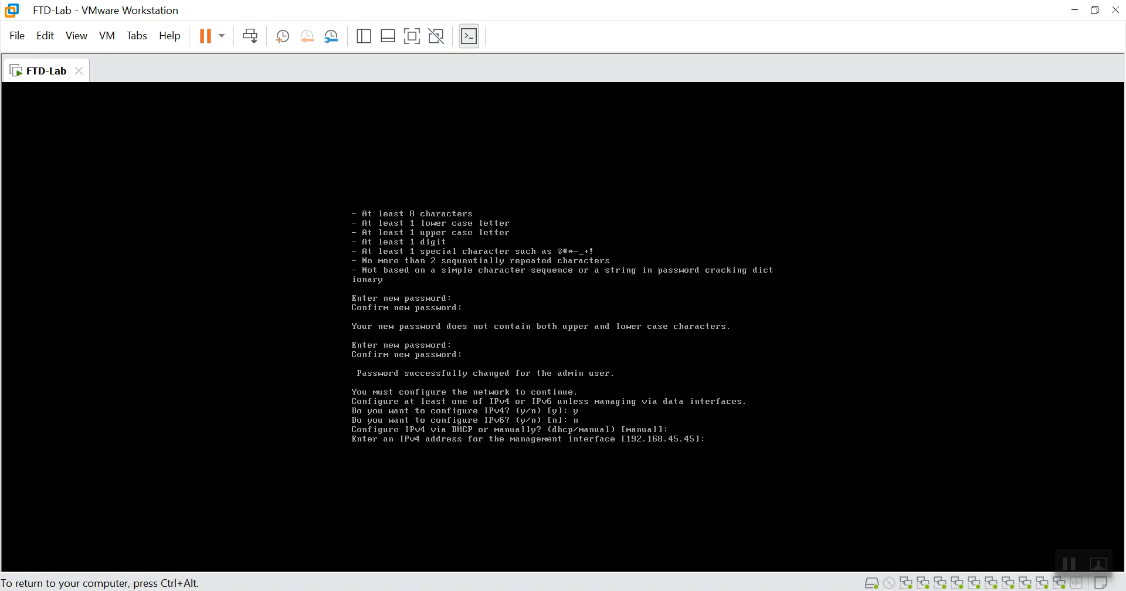
# Give the management interface the IPv4 address 192.168.200.50, the default netmask 255.255.255.0 and the gateway 192.168.200.254.
pyautogui.write('192.168.200.')
pyautogui.write('50')
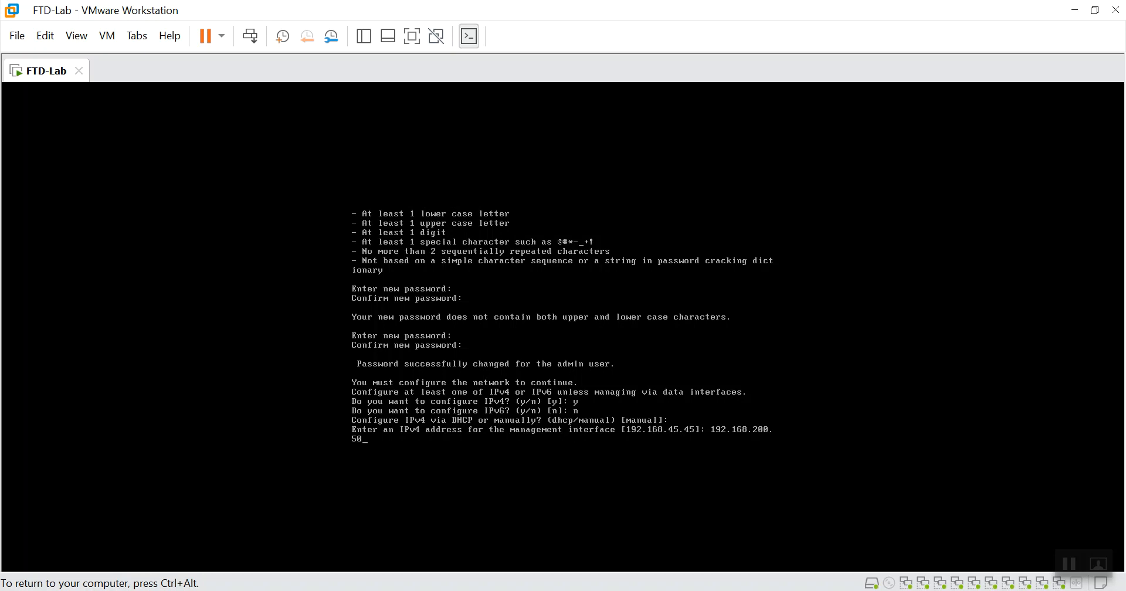
pyautogui.press('Return')
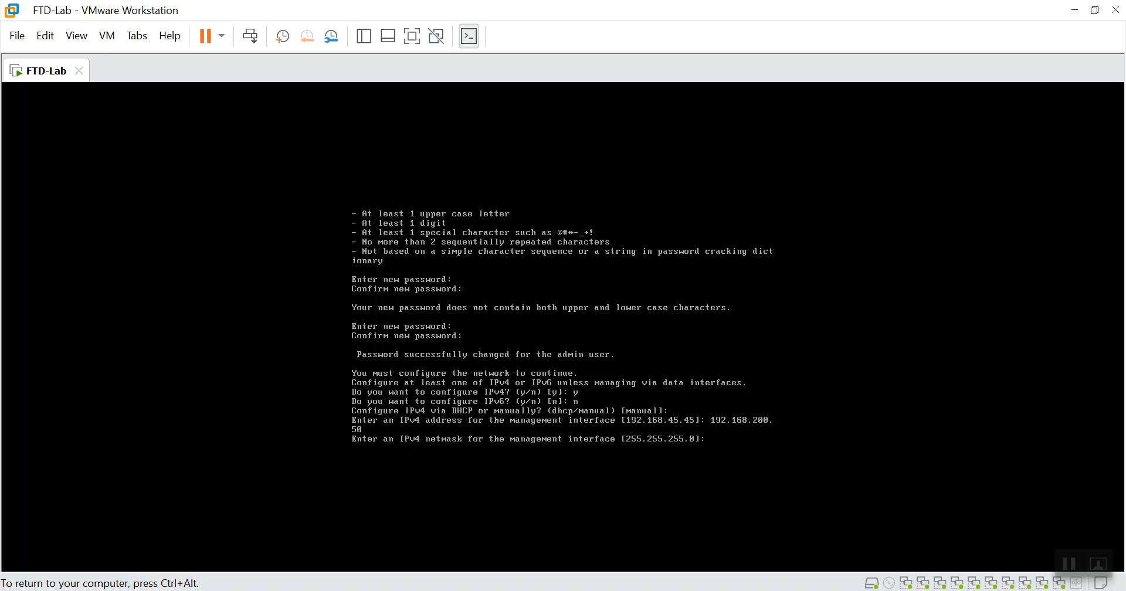
pyautogui.press('Return')
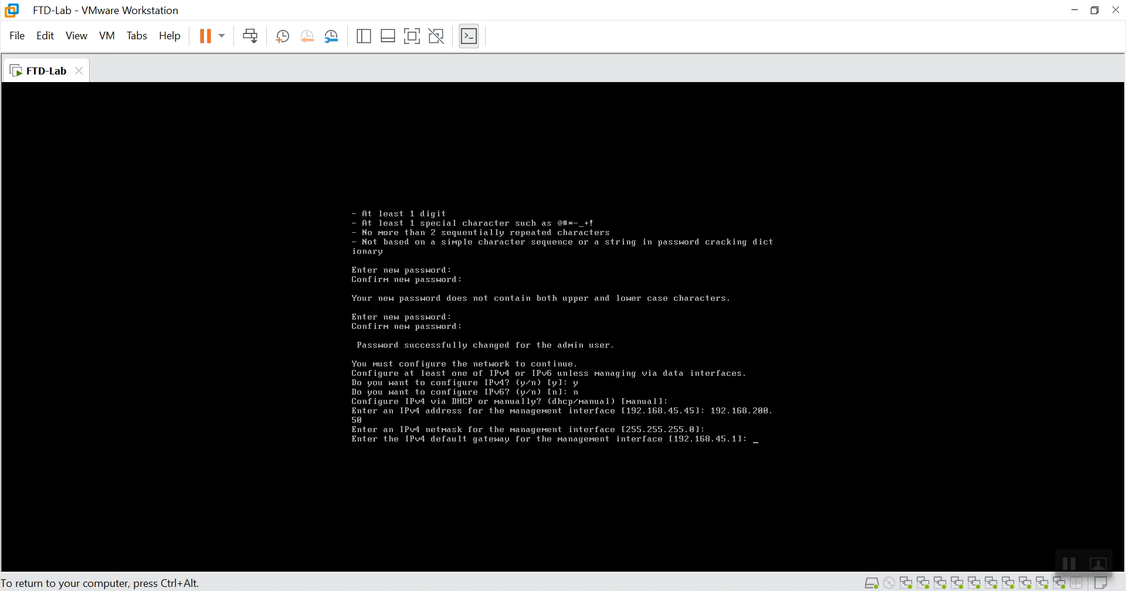
pyautogui.write('68')
pyautogui.write('.20')
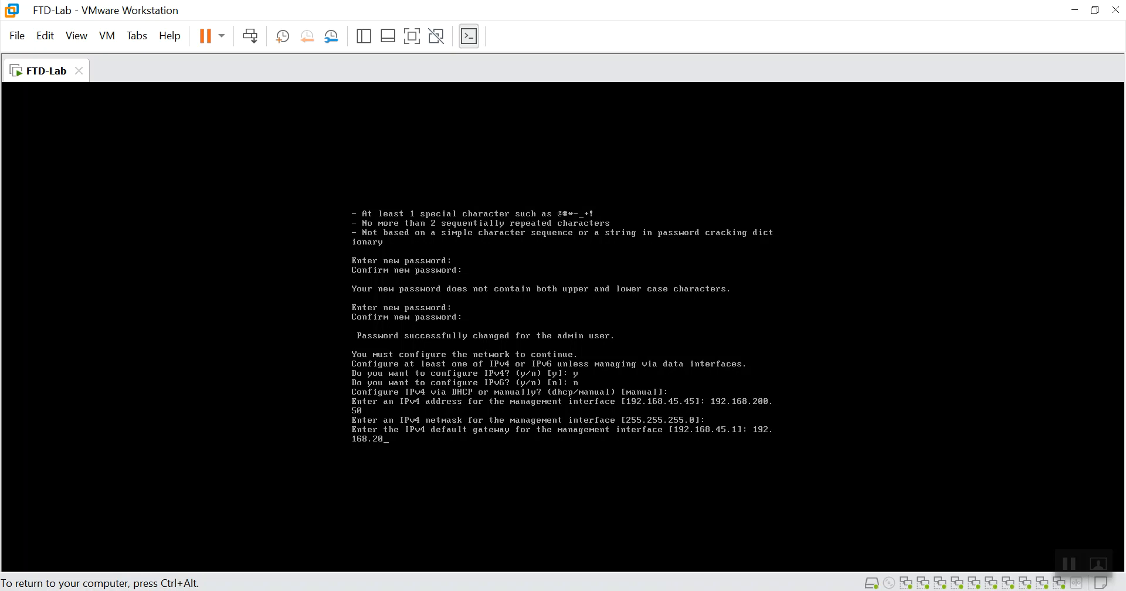
pyautogui.write('0.254')
pyautogui.press('Return')
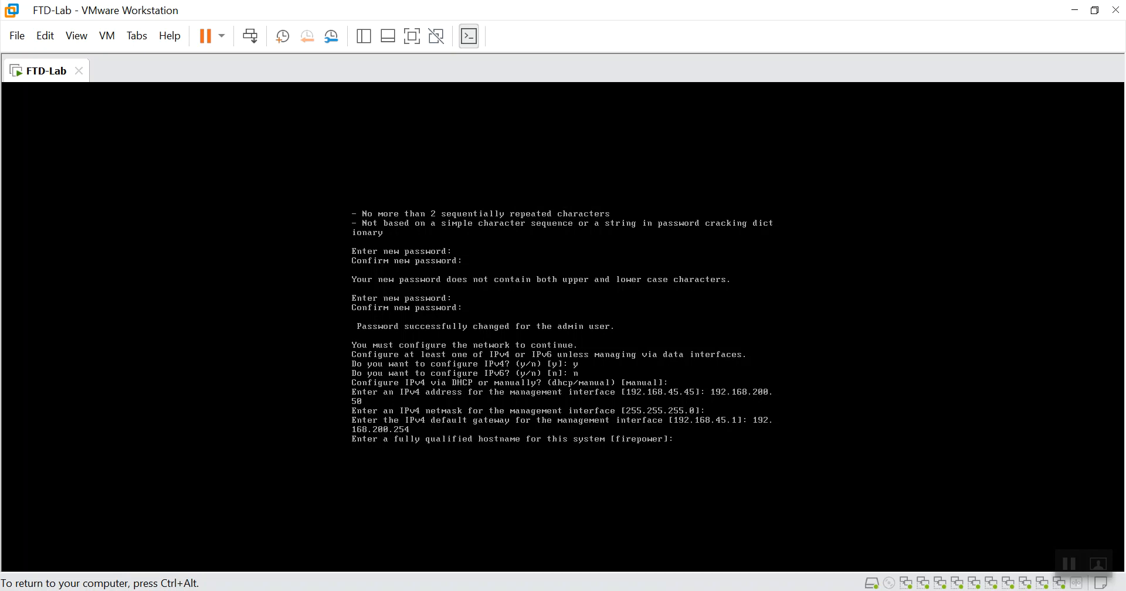
# Set the system hostname to FTD-Lab and accept the default DNS servers.
pyautogui.write('FTD-Lab')
pyautogui.press('Return')
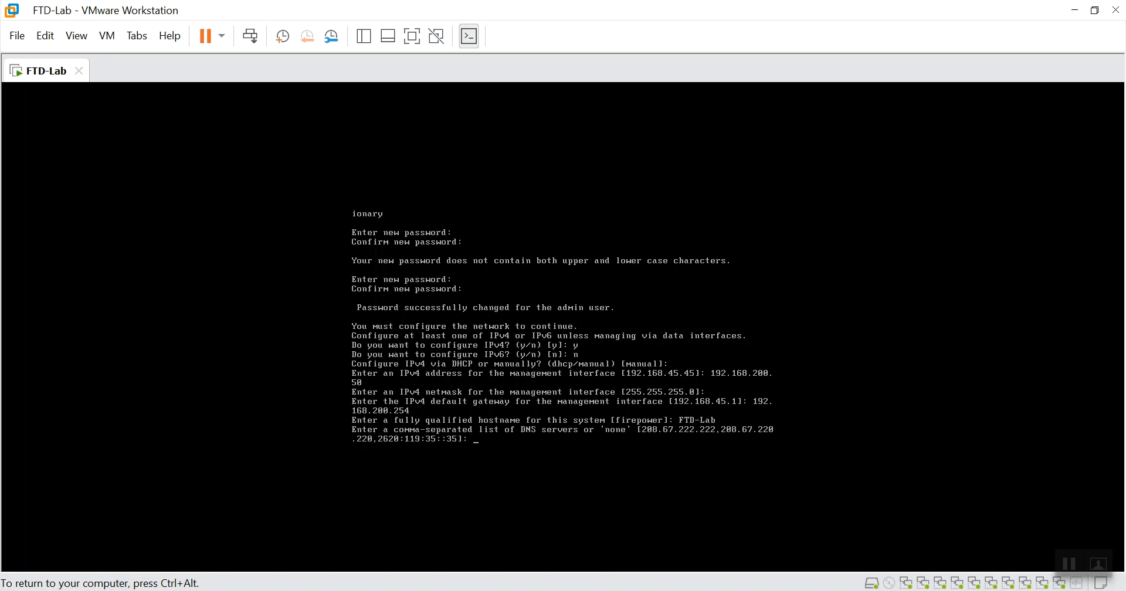
pyautogui.press('Return')
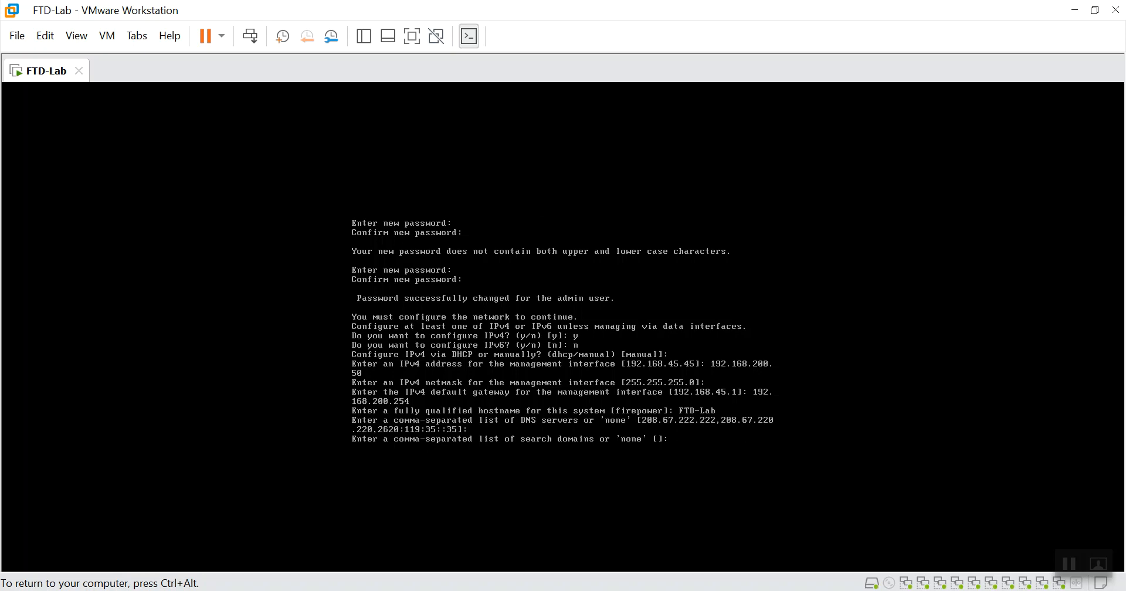
# Set the search domains to none and answer yes to managing the device locally.
pyautogui.write('none')
pyautogui.press('Return')
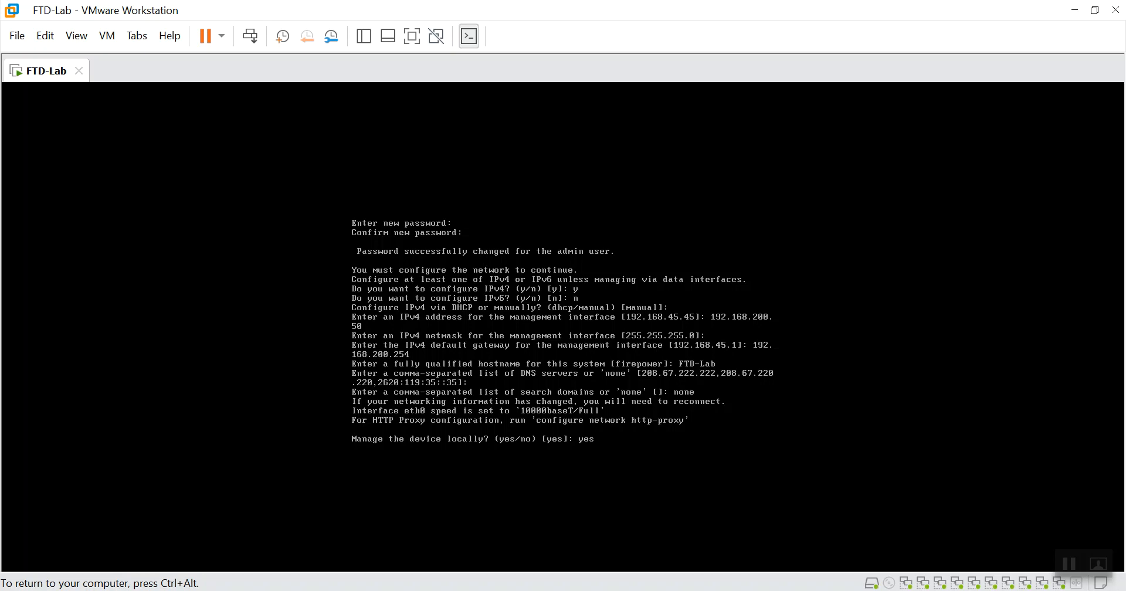
pyautogui.press('Return')
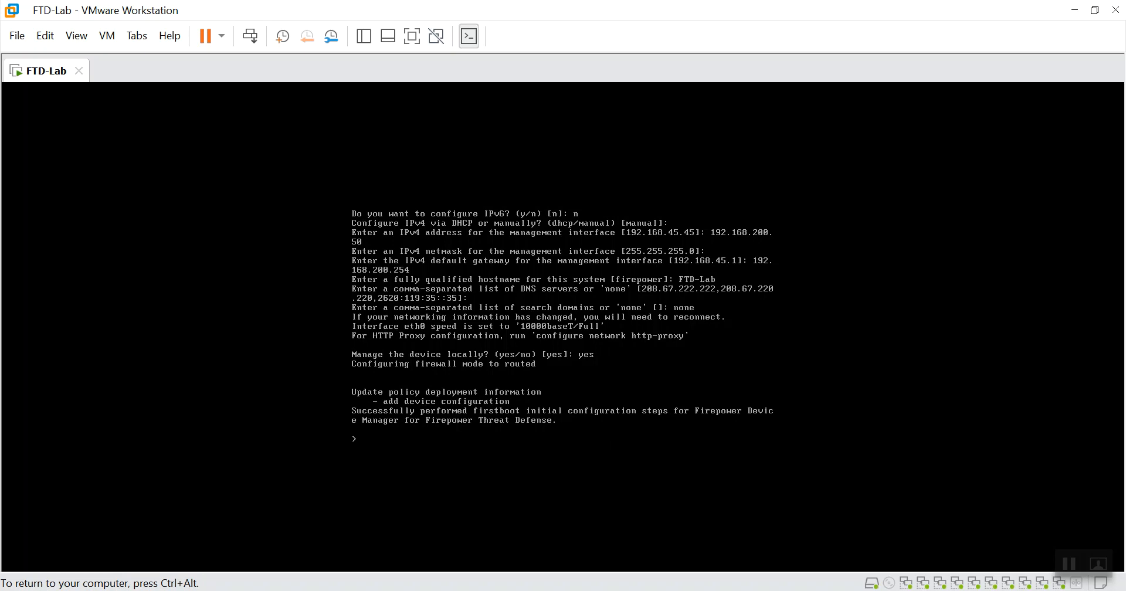
# Run the show network command and page through the system, eth0, IPv4, IPv6 and proxy information to the end.
pyautogui.press('BackSpace')
pyautogui.press('BackSpace')
pyautogui.press('BackSpace')
pyautogui.write('show net')
pyautogui.press('Tab')
pyautogui.press('Return')
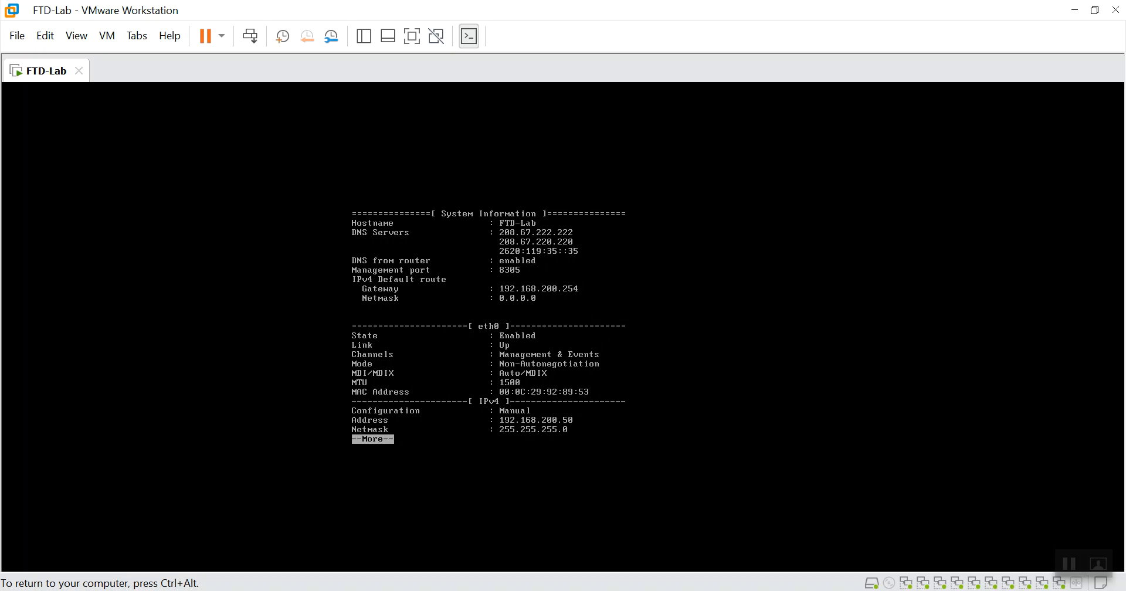
pyautogui.press('Return')
pyautogui.press('Return')
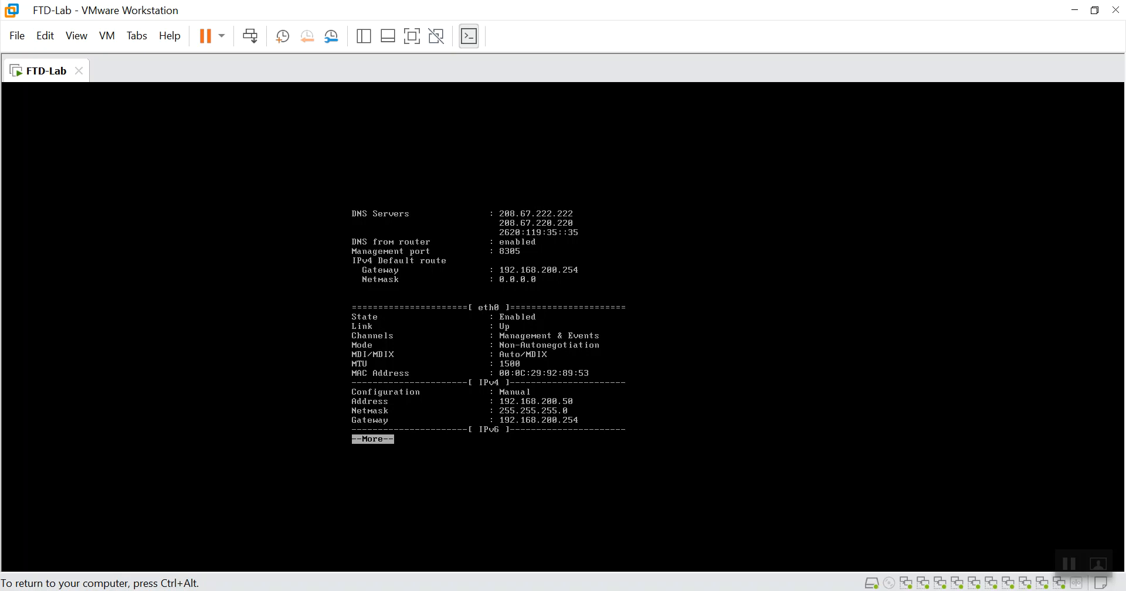
pyautogui.press('Return')
pyautogui.press('Return')
pyautogui.press('Return')
pyautogui.press('Return')
pyautogui.press('Return')
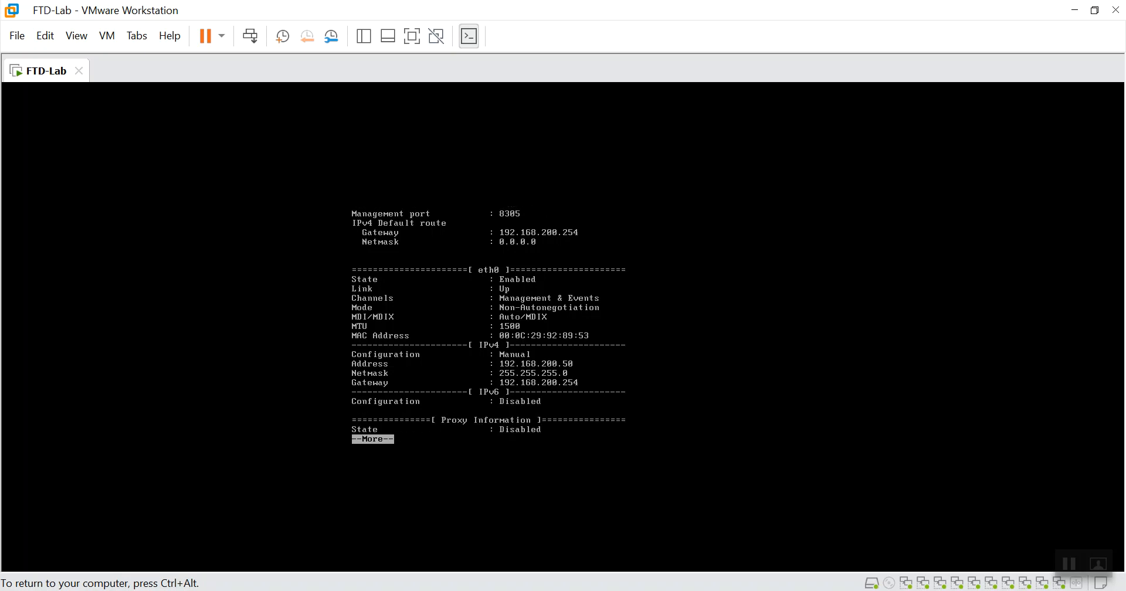
pyautogui.press('Return')
pyautogui.press('Return')
pyautogui.press('Return')
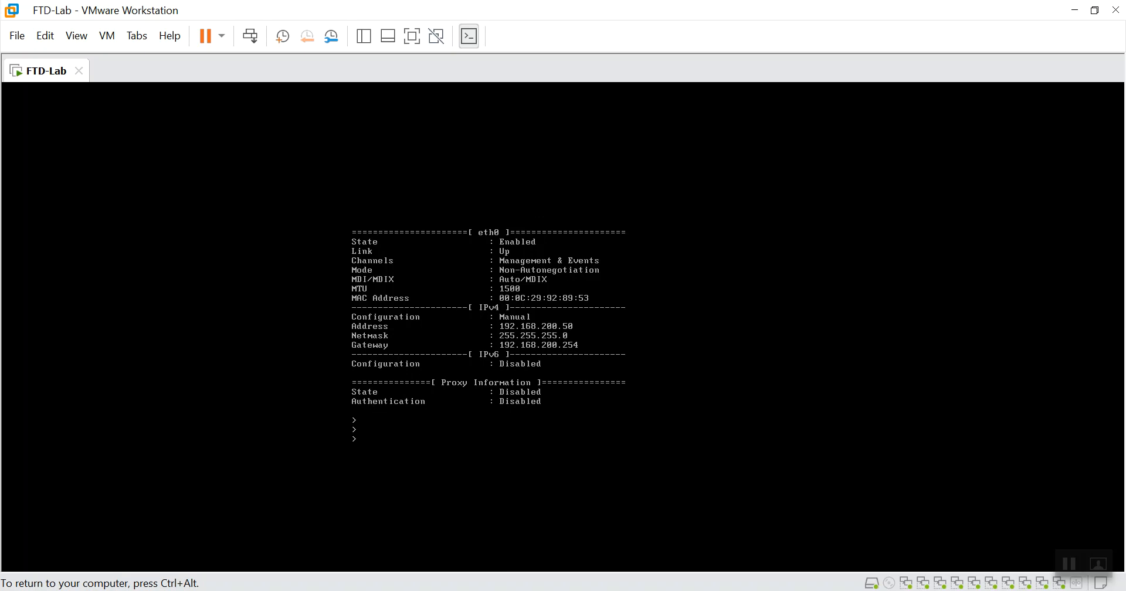
# Release the console, open a Windows Command Prompt and ping the management address 192.168.200.50.
pyautogui.hotkey('ctrl', 'alt')
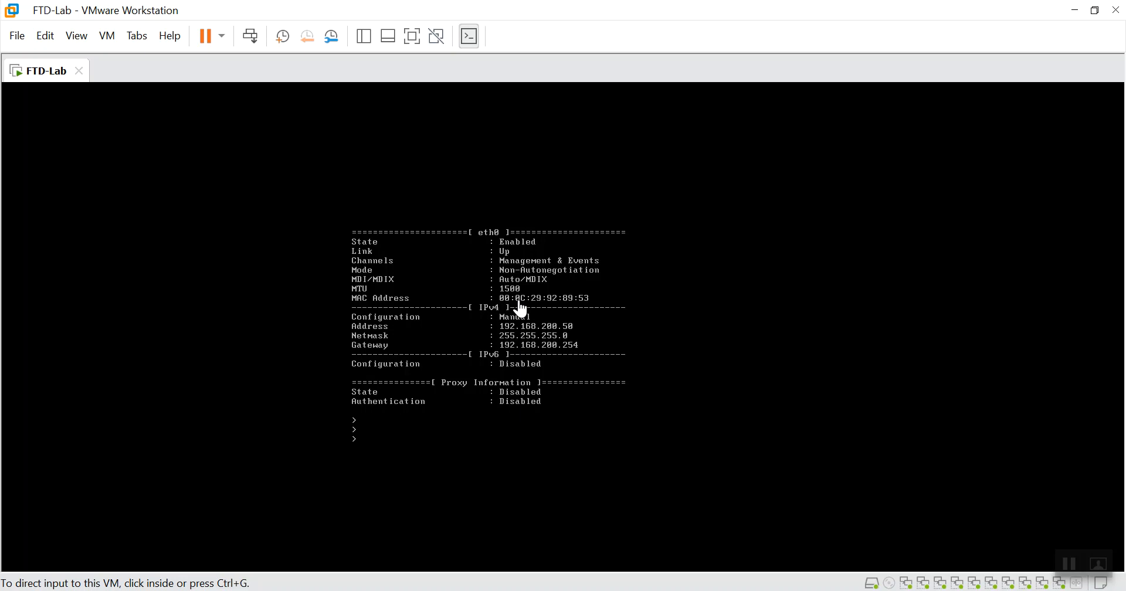
pyautogui.press('super+r')
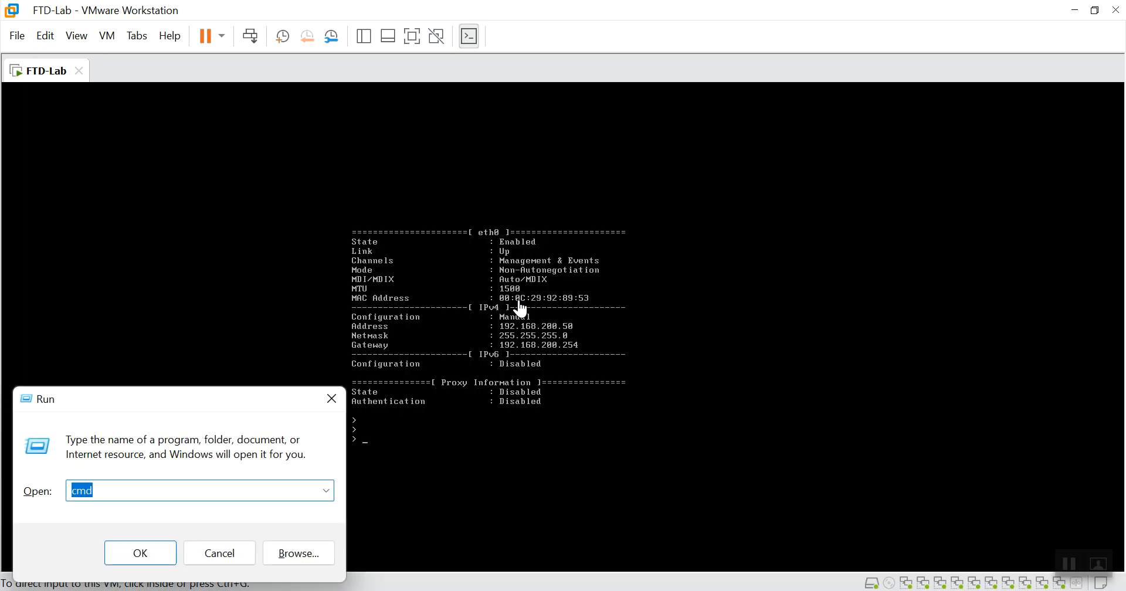
pyautogui.write('cmd')
pyautogui.press('Return')
pyautogui.write('ping ')
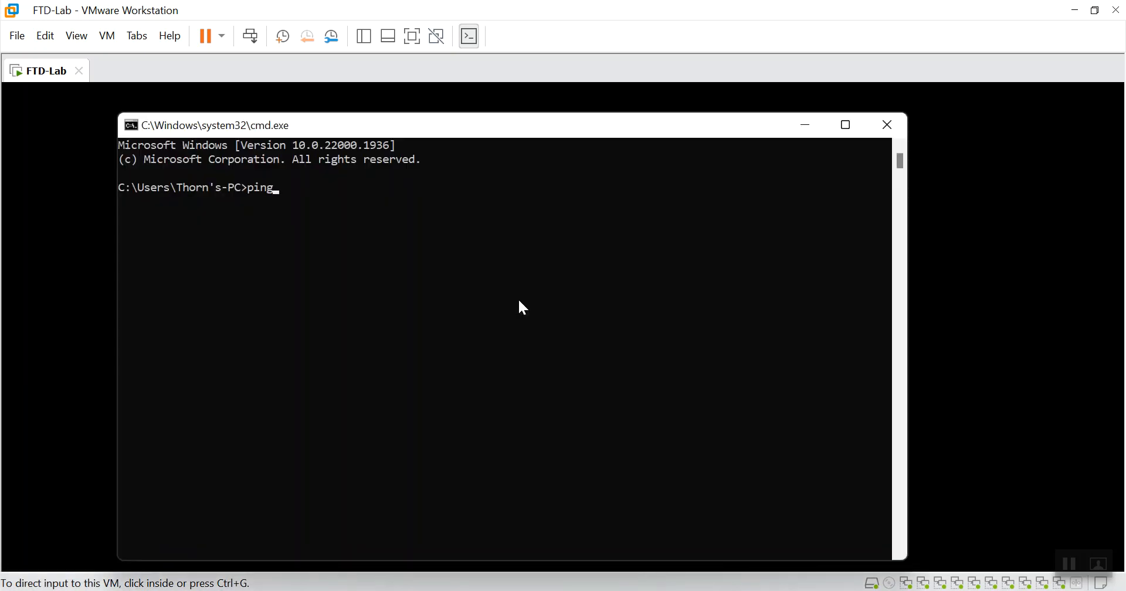
pyautogui.write('192.168.200.50')
pyautogui.press('Return')
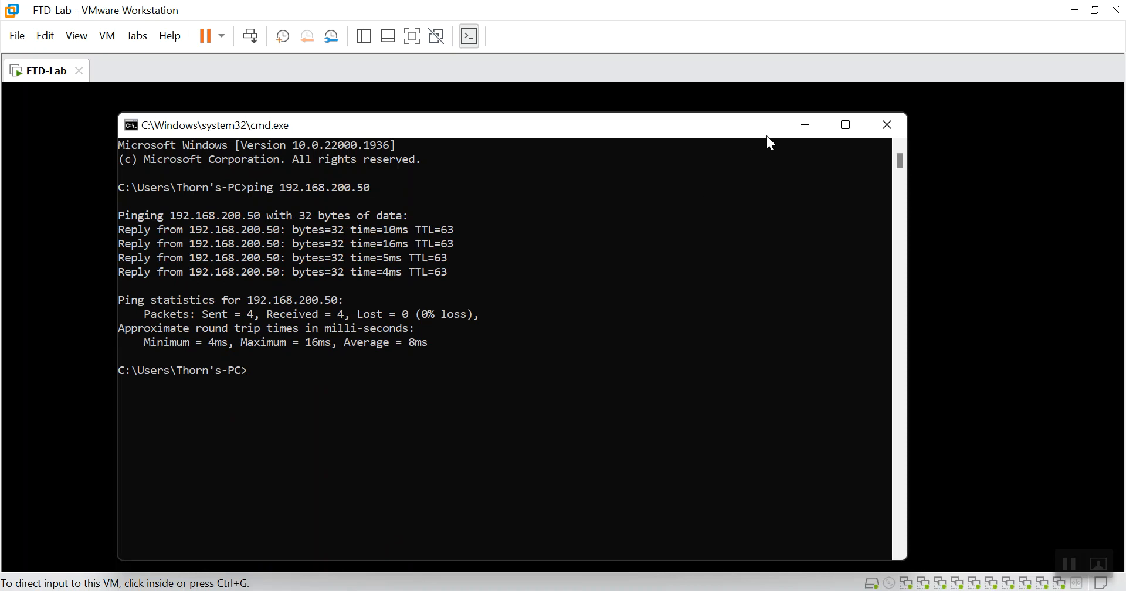
pyautogui.click(809, 124)
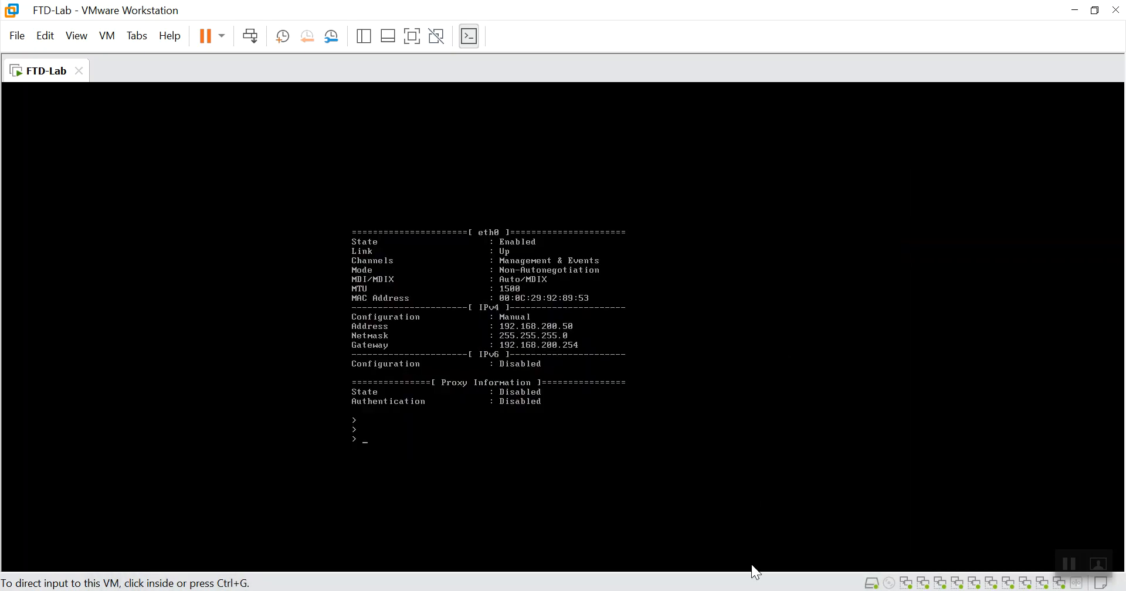
pyautogui.click(735, 589)
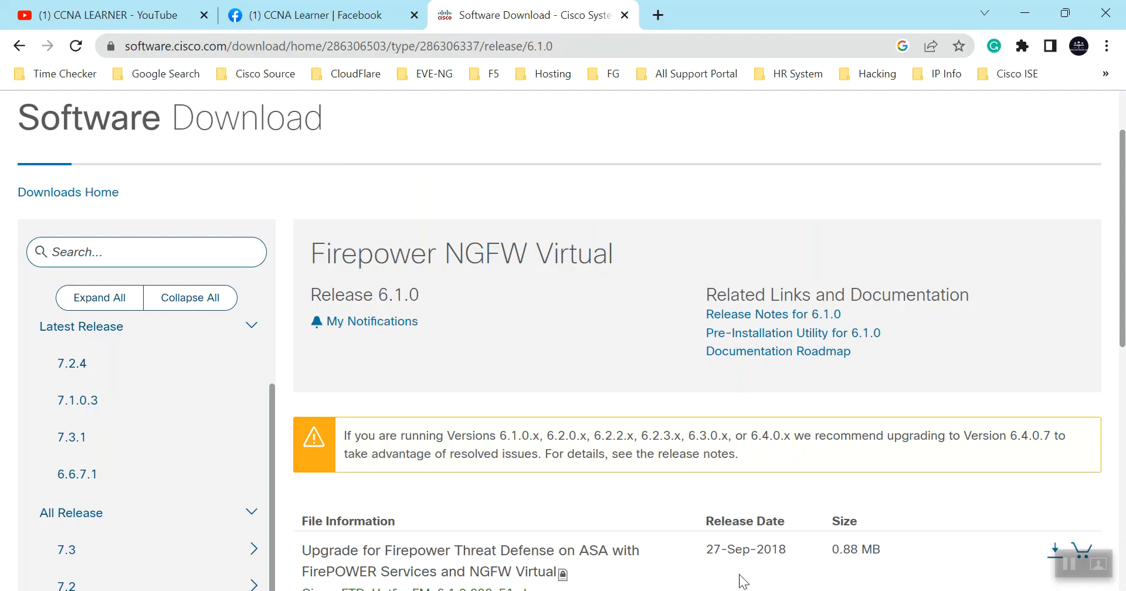
pyautogui.click(657, 13)
pyautogui.click(521, 48)
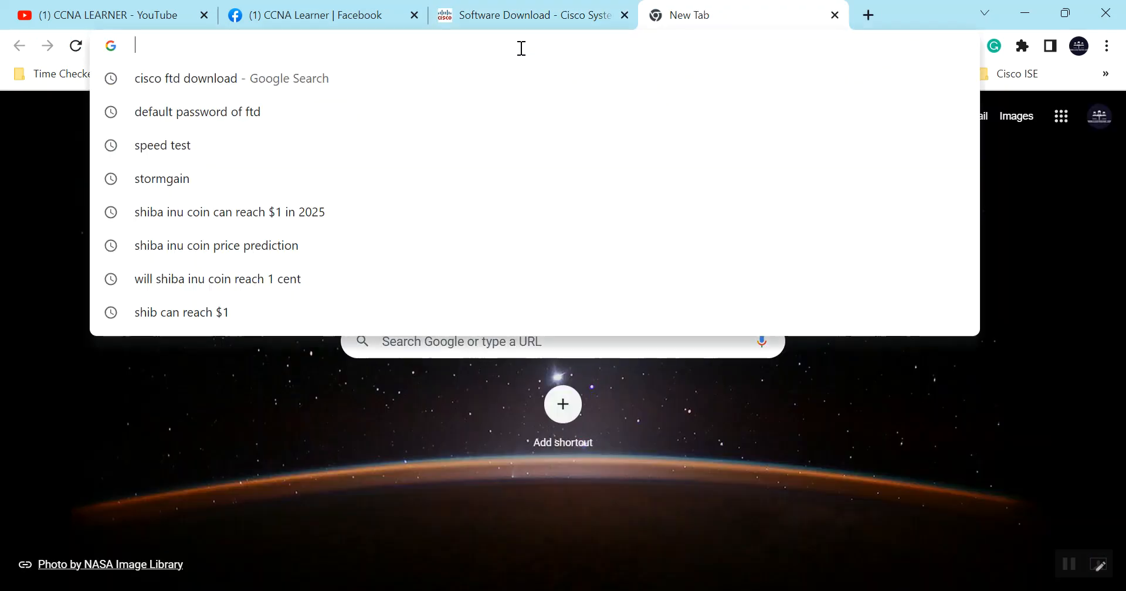
pyautogui.write('h')
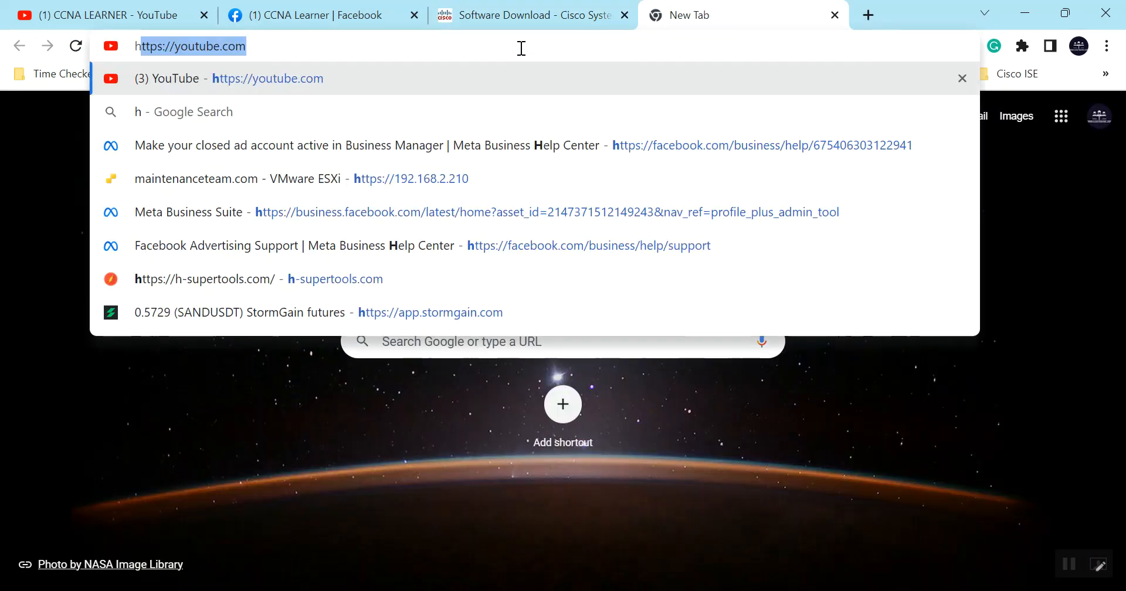
pyautogui.write('ttps')
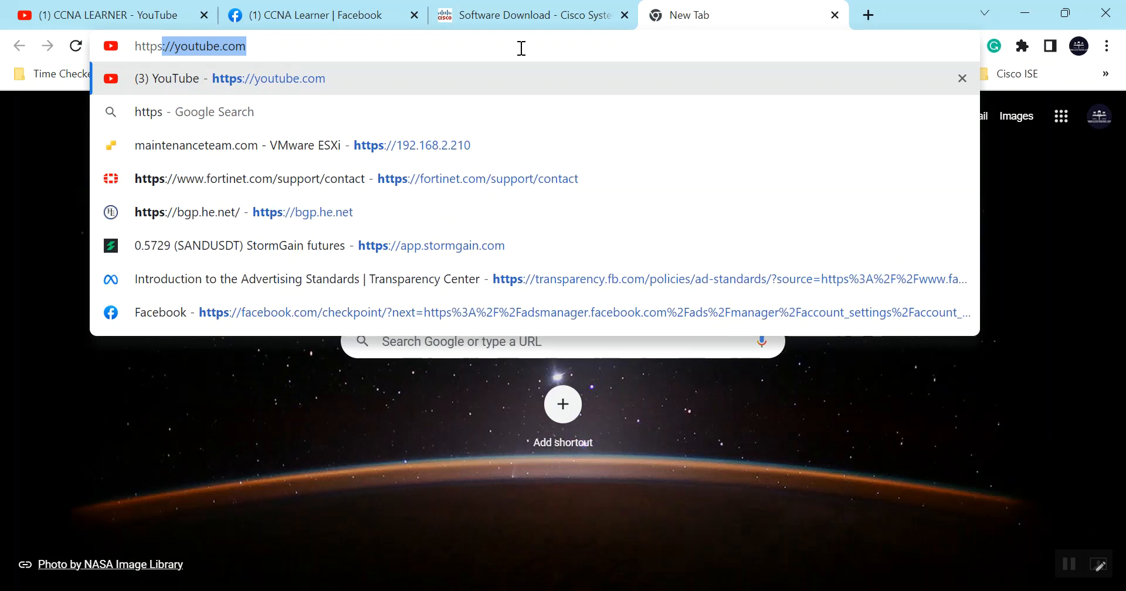
pyautogui.write('://')
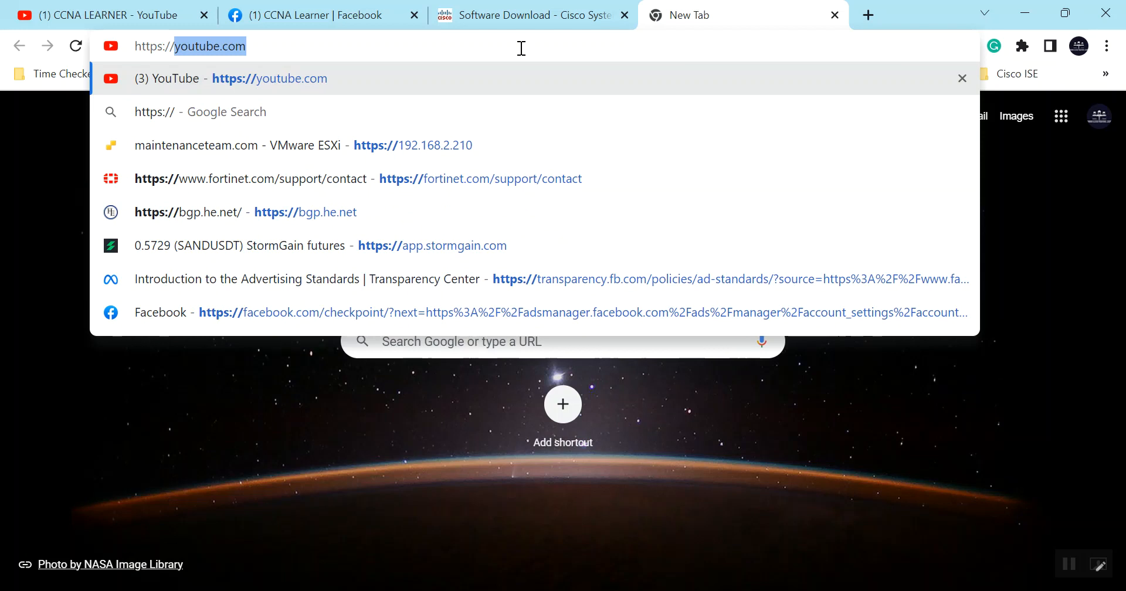
pyautogui.write('192.')
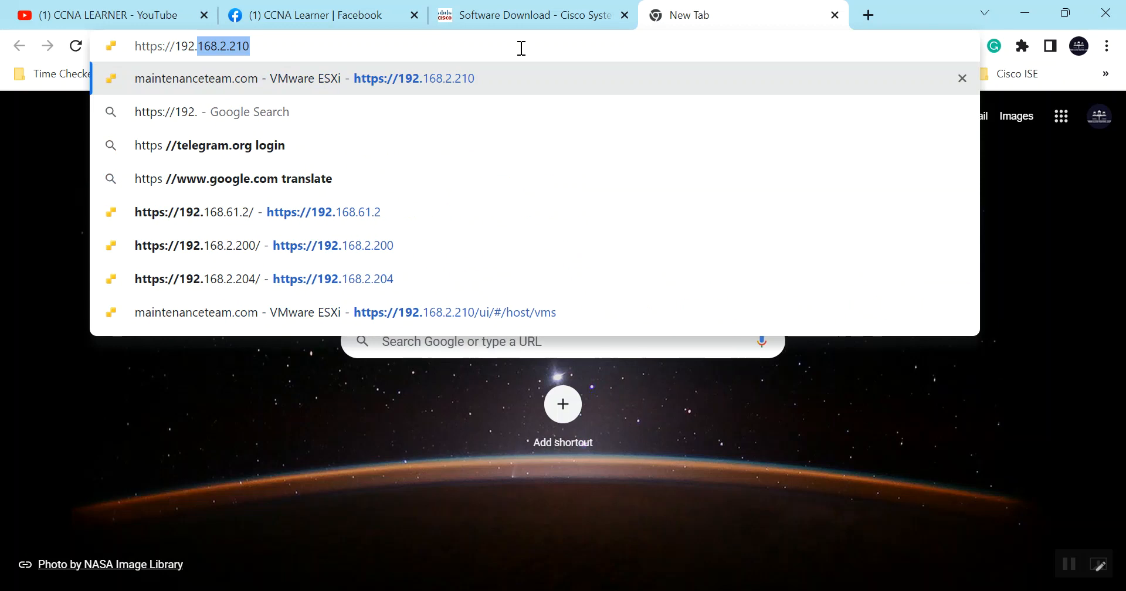
pyautogui.write('168.200.')
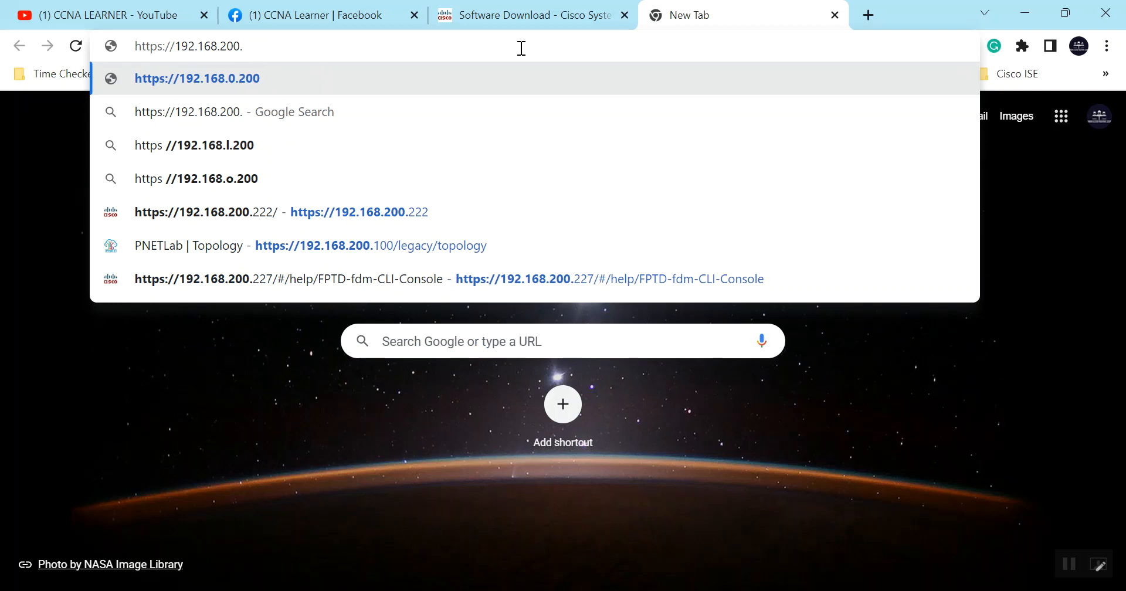
pyautogui.write('50')
pyautogui.press('Return')
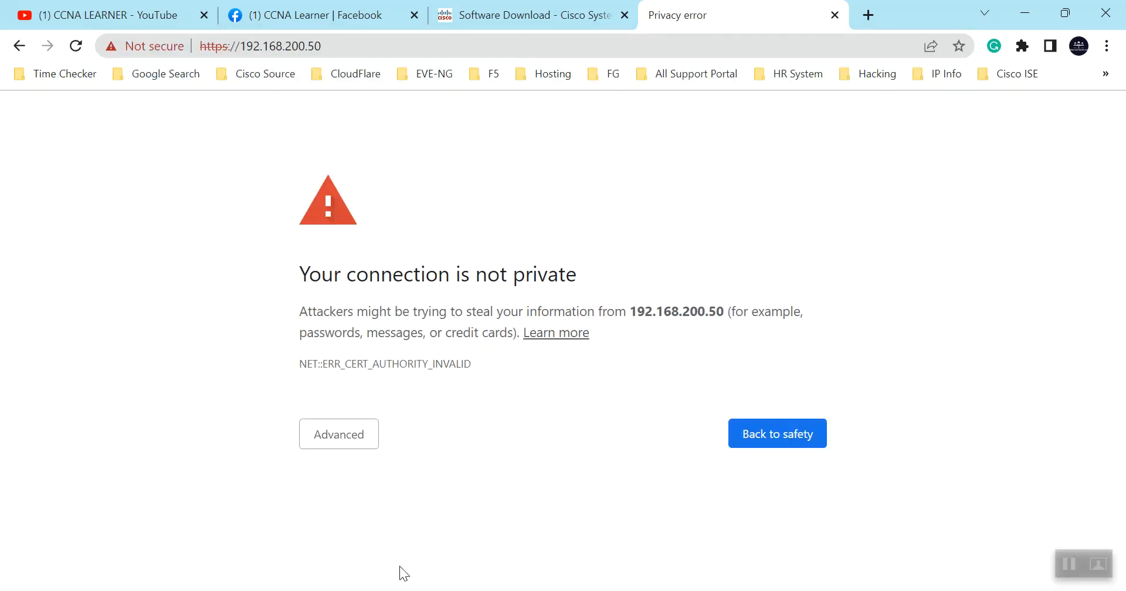
# Proceed past the certificate warning to the site at 192.168.200.50.
pyautogui.click(324, 445)
pyautogui.scroll(-1, 364, 475)
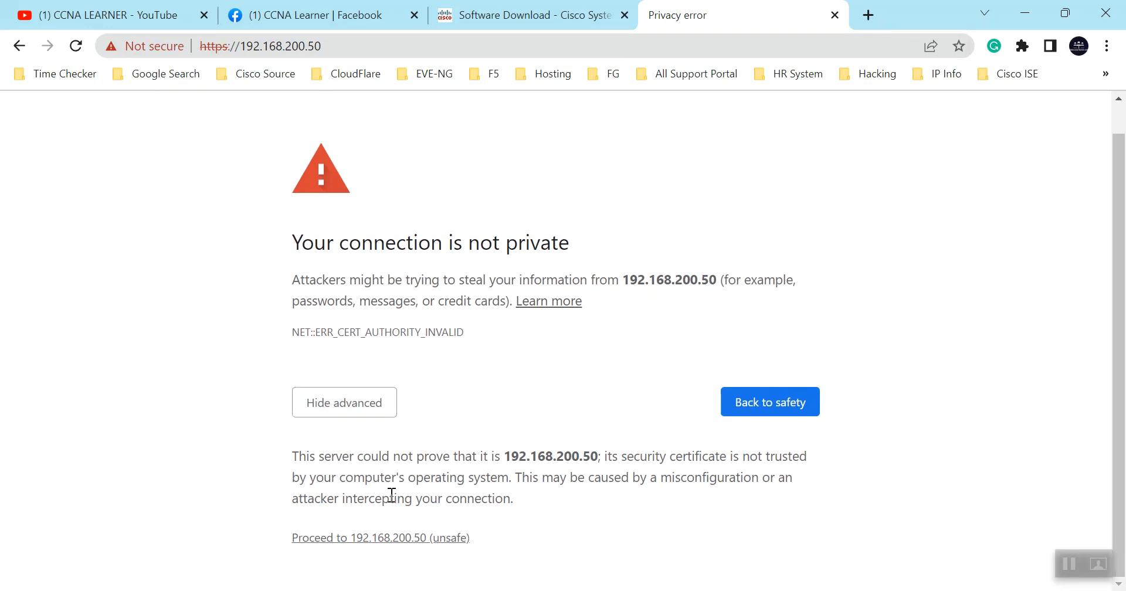
pyautogui.click(381, 543)
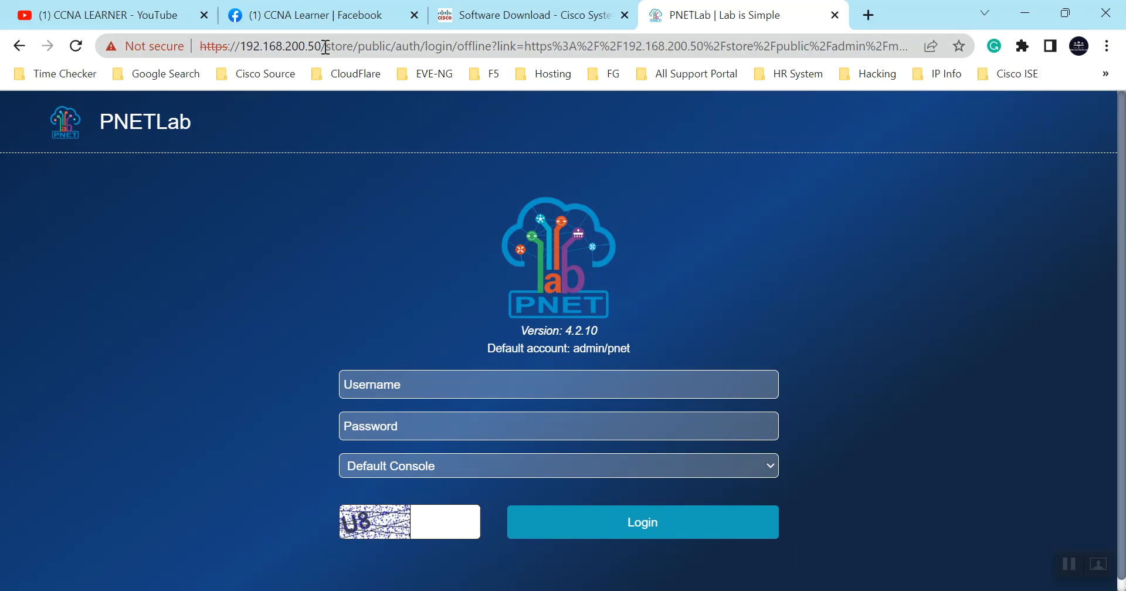
# Return to the FTD-Lab console in VMware Workstation and list the options available for the configure command.
pyautogui.write('configure ')
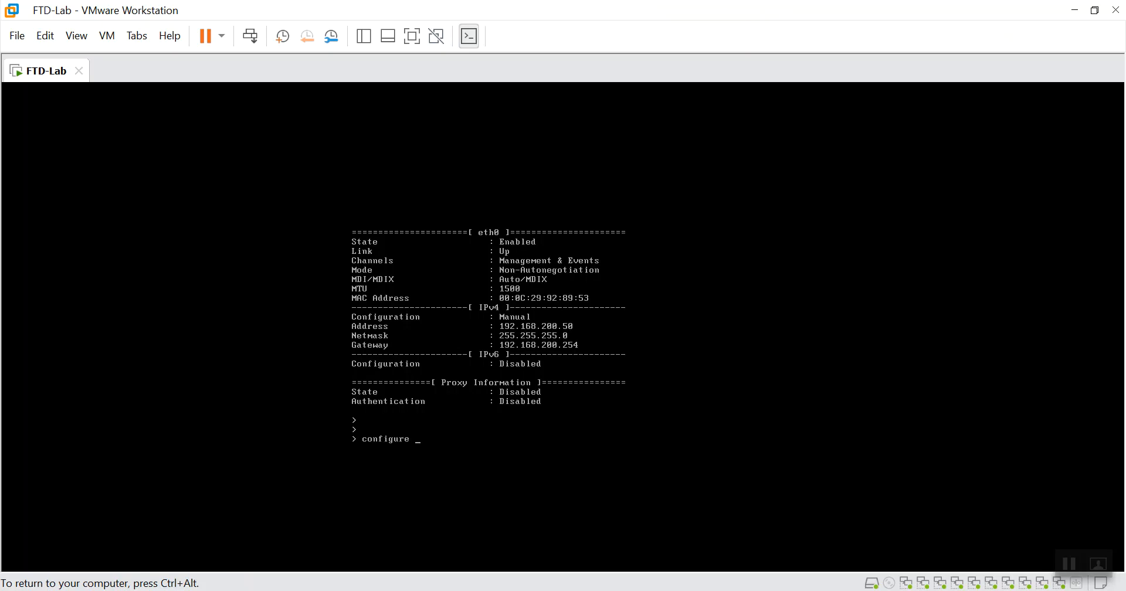
pyautogui.write('ipv4')
pyautogui.press('BackSpace')
pyautogui.press('BackSpace')
pyautogui.press('BackSpace')
pyautogui.press('BackSpace')
pyautogui.press('BackSpace')
pyautogui.press('?')
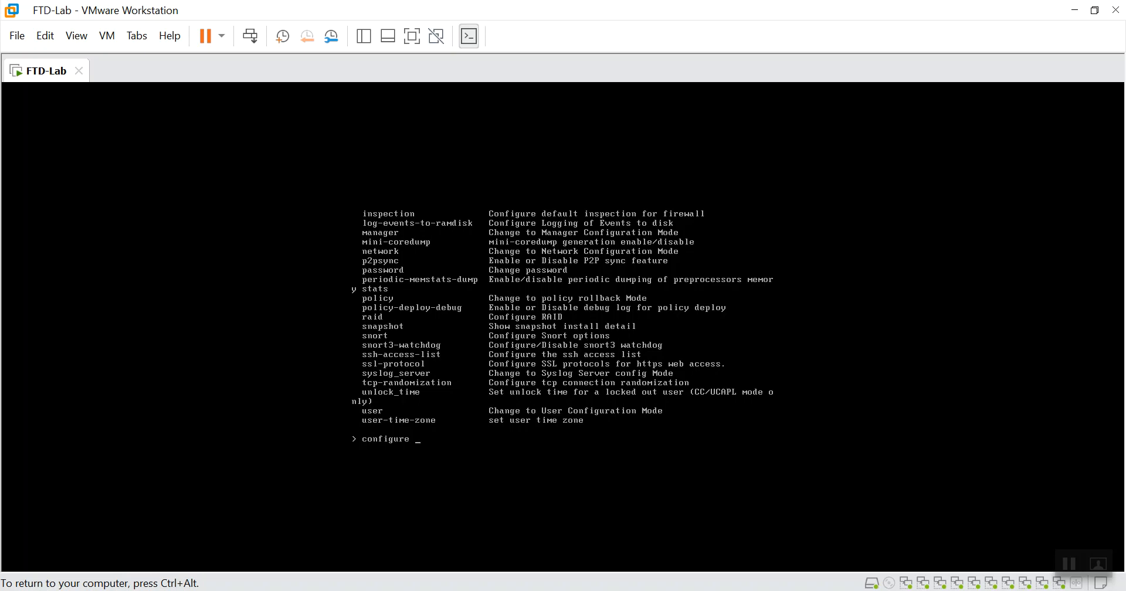
# Extend the command to configure network ipv4 manual, showing the help for the ipv4 options and the manual parameters.
pyautogui.write('ne')
pyautogui.press('Tab')
pyautogui.write('ip')
pyautogui.press('Tab')
pyautogui.press('Tab')
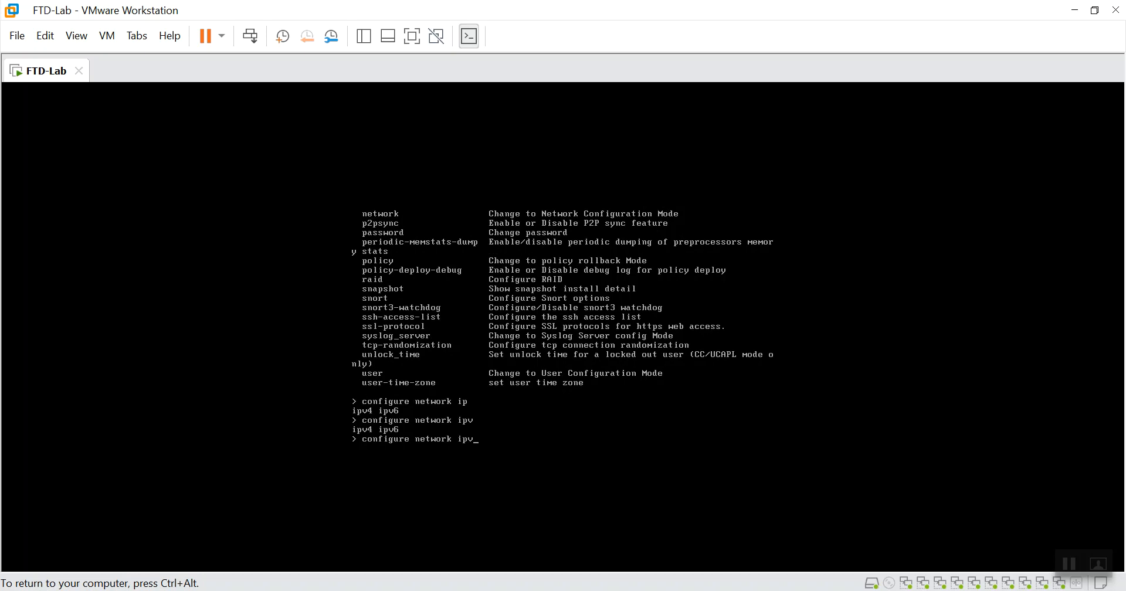
pyautogui.write('4')
pyautogui.press('?')
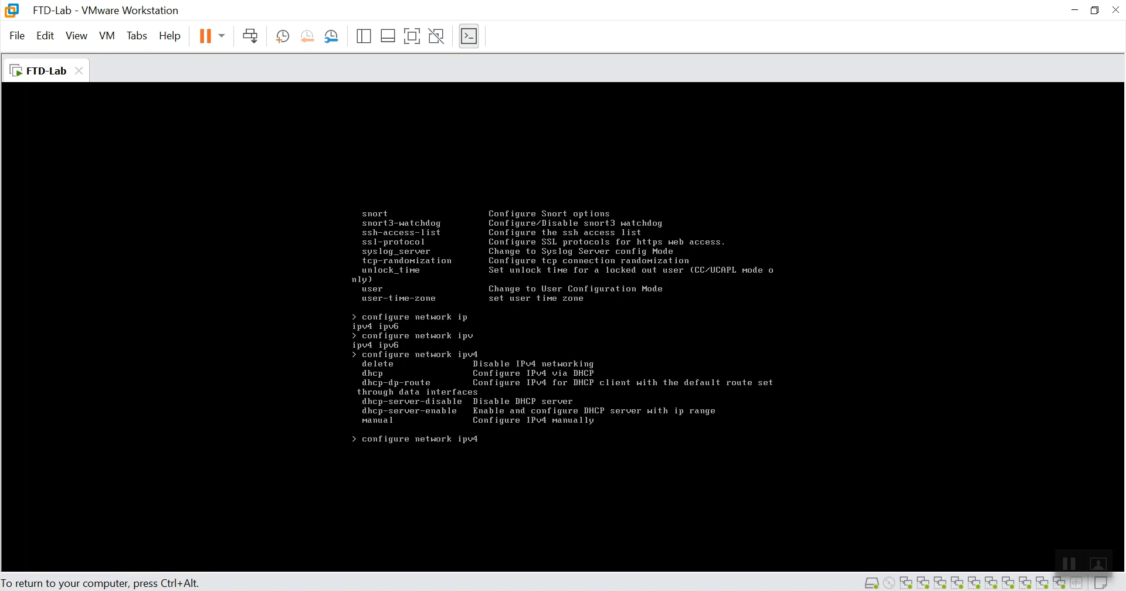
pyautogui.write('manual')
pyautogui.press('?')
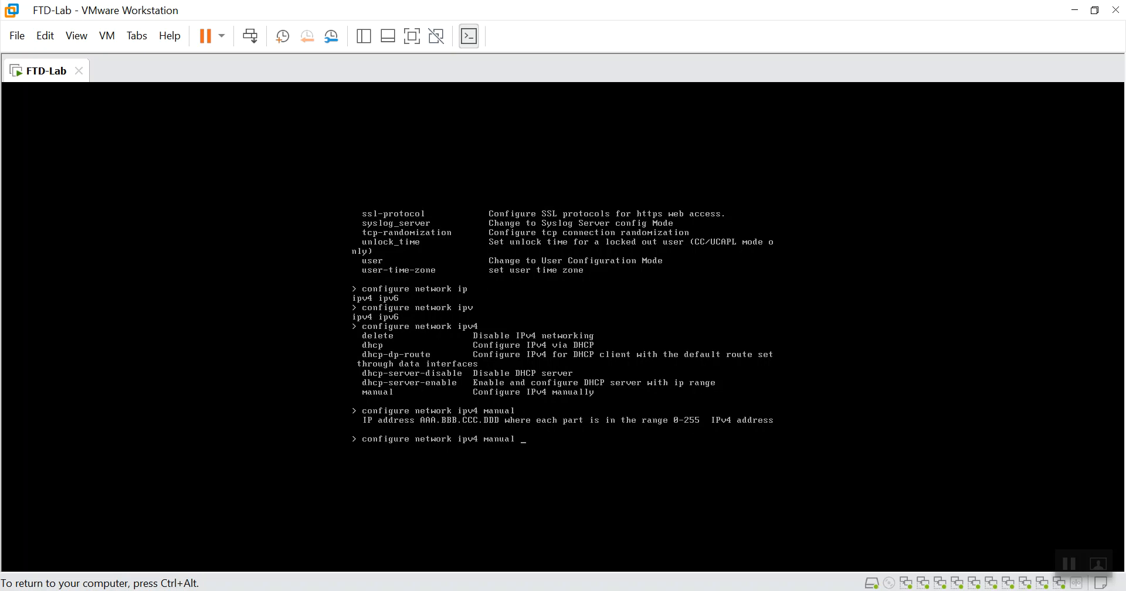
# Complete and run the manual IPv4 command with address 192.168.200.60, netmask 255.255.255.0 and gateway 192.168.200.254.
pyautogui.write('19')
pyautogui.write('2.168.200.60 255.255.255.0')
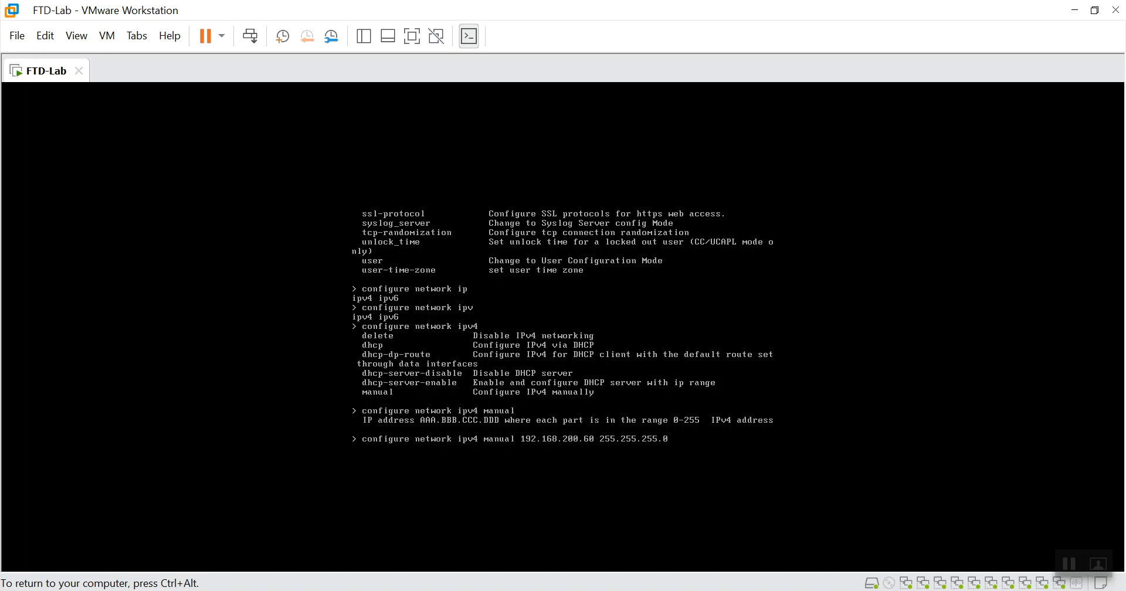
pyautogui.write(' 192.168.200.254')
pyautogui.press('Return')
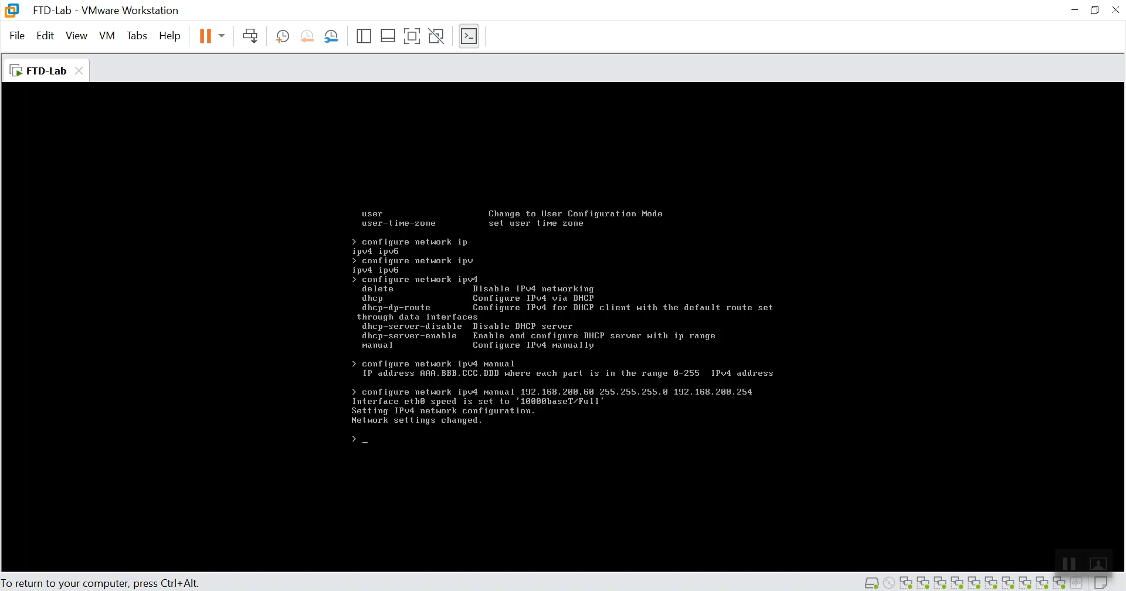
# Release the console, ping 192.168.200.60 from the Windows Command Prompt and minimize that window.
pyautogui.hotkey('ctrl', 'alt')
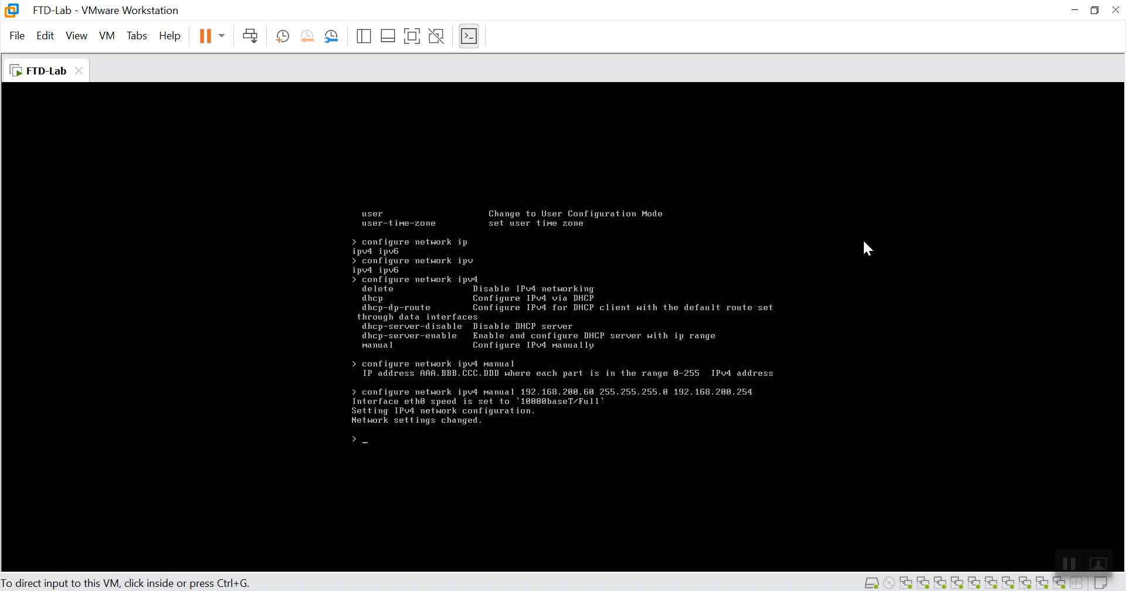
pyautogui.moveTo(835, 590)
pyautogui.click(821, 516)
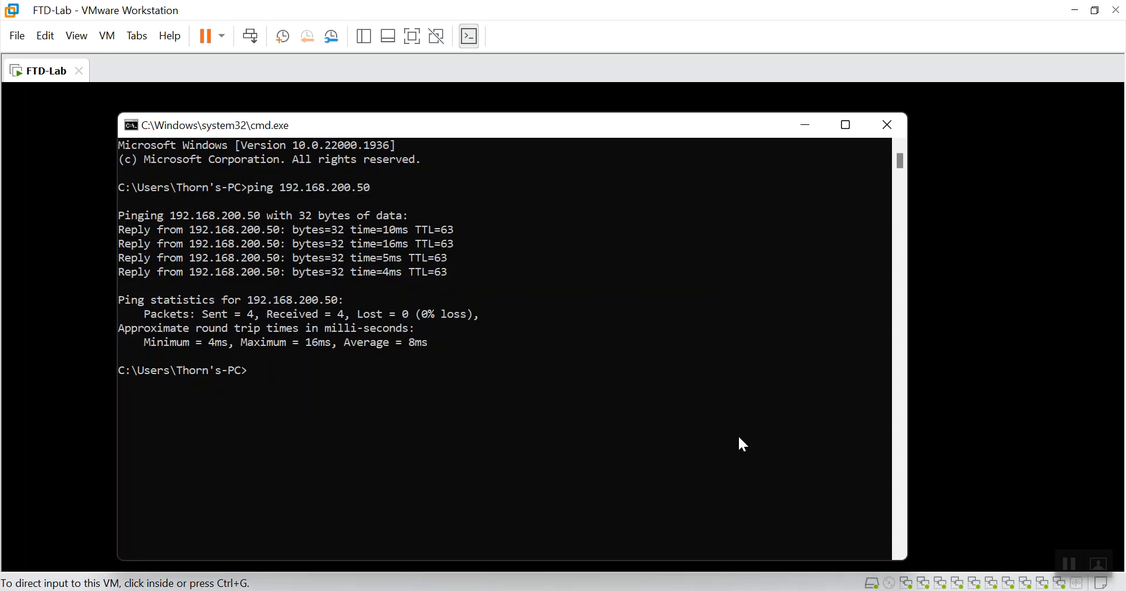
pyautogui.click(622, 330)
pyautogui.press('Up')
pyautogui.press('BackSpace')
pyautogui.press('BackSpace')
pyautogui.write('60')
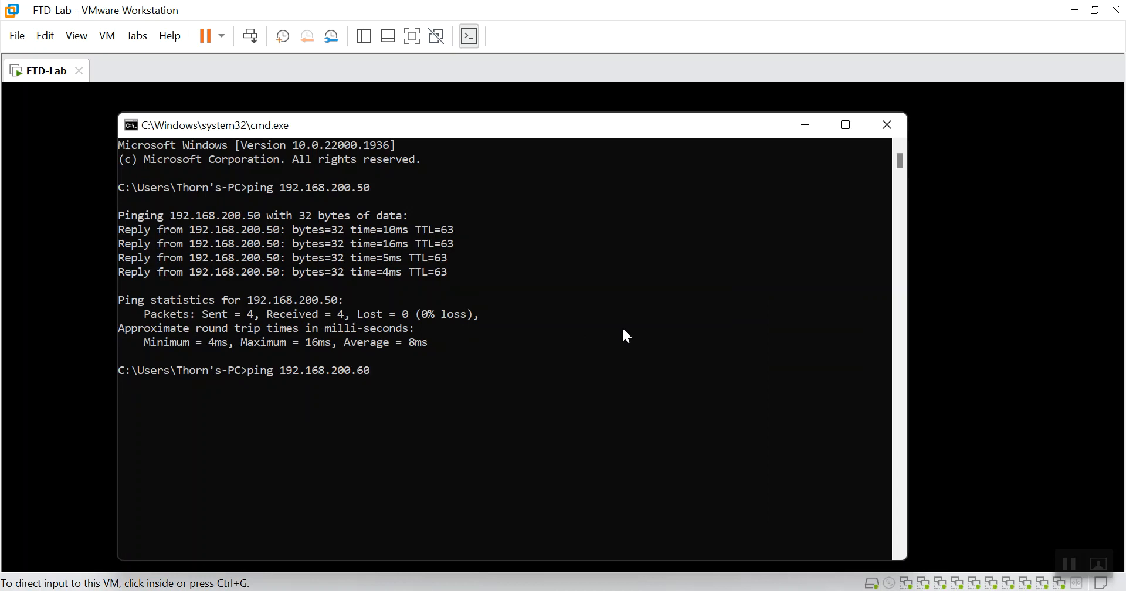
pyautogui.press('Return')
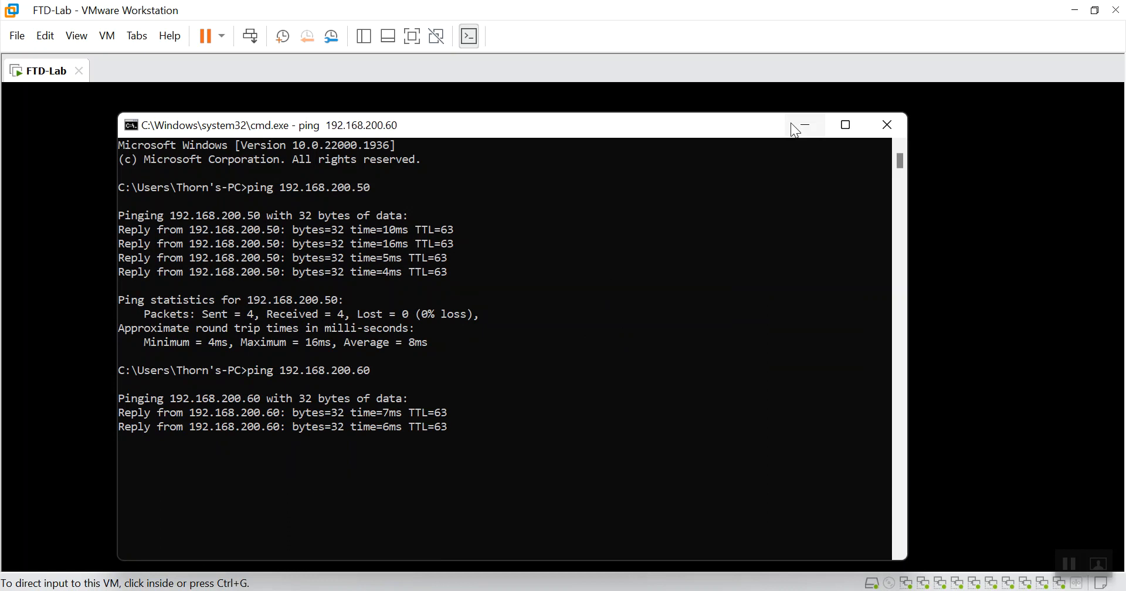
pyautogui.click(796, 123)
pyautogui.hotkey('alt', 'Tab')
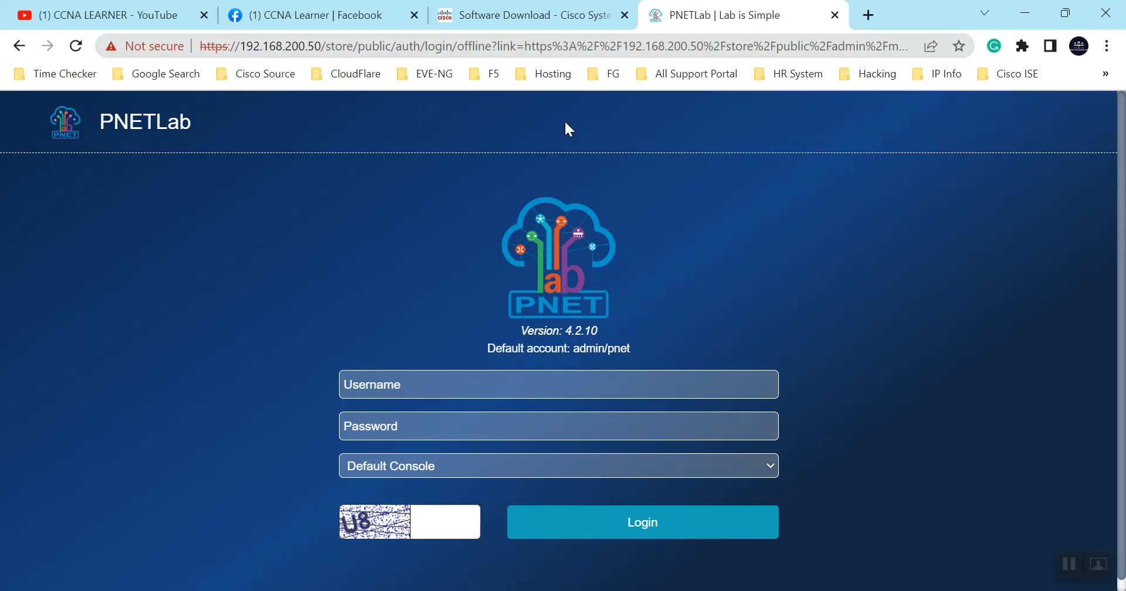
pyautogui.click(321, 47)
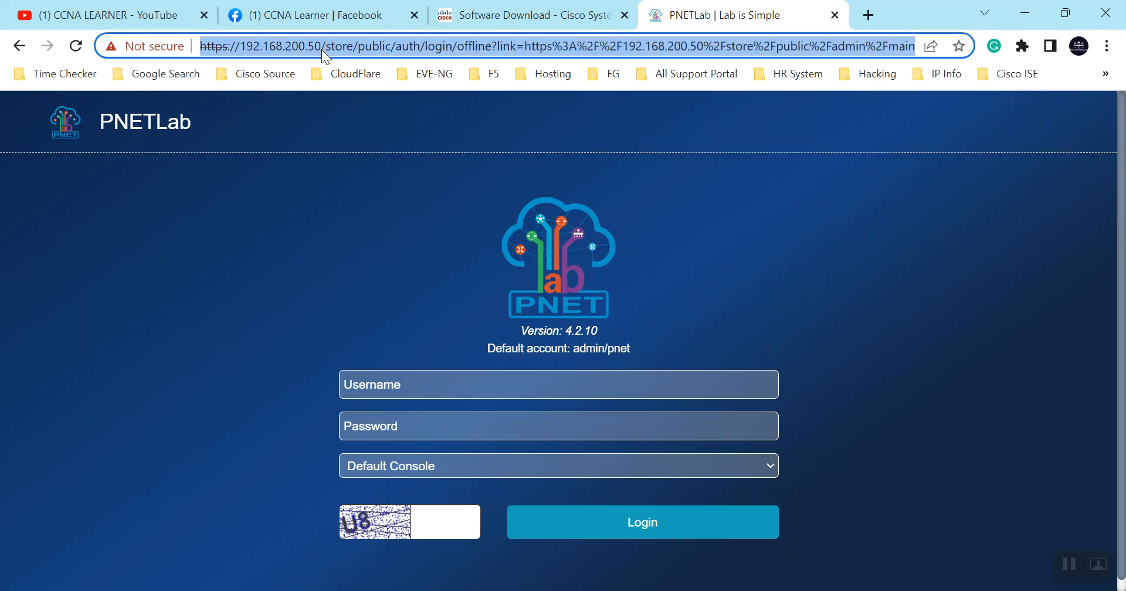
pyautogui.click(329, 47)
pyautogui.moveTo(329, 47); pyautogui.dragTo(1008, 57)
pyautogui.press('BackSpace')
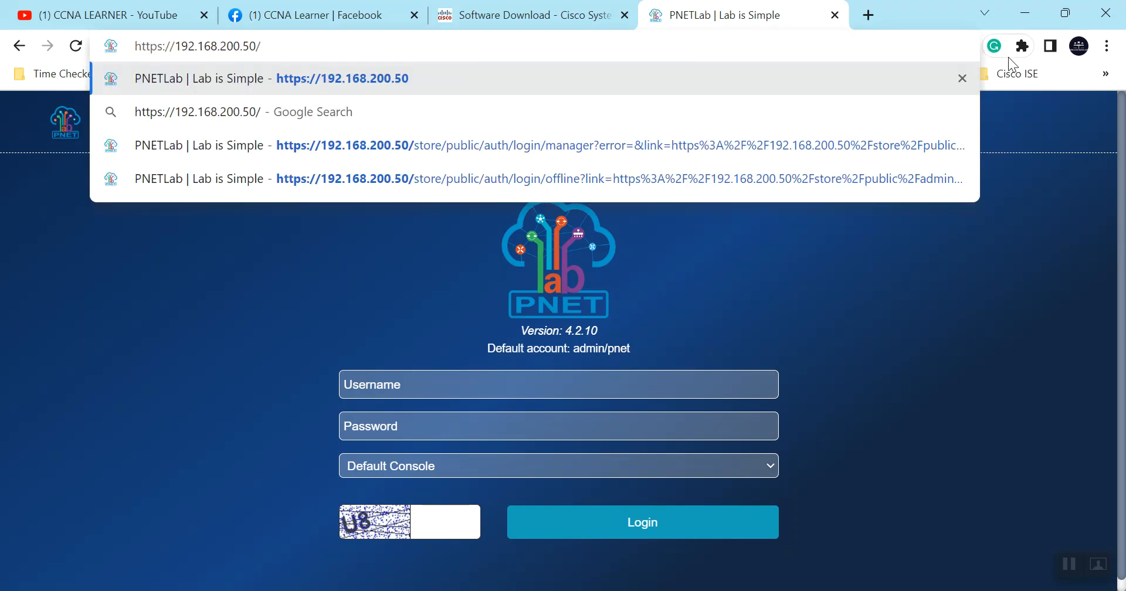
pyautogui.press('BackSpace')
pyautogui.press('BackSpace')
pyautogui.press('BackSpace')
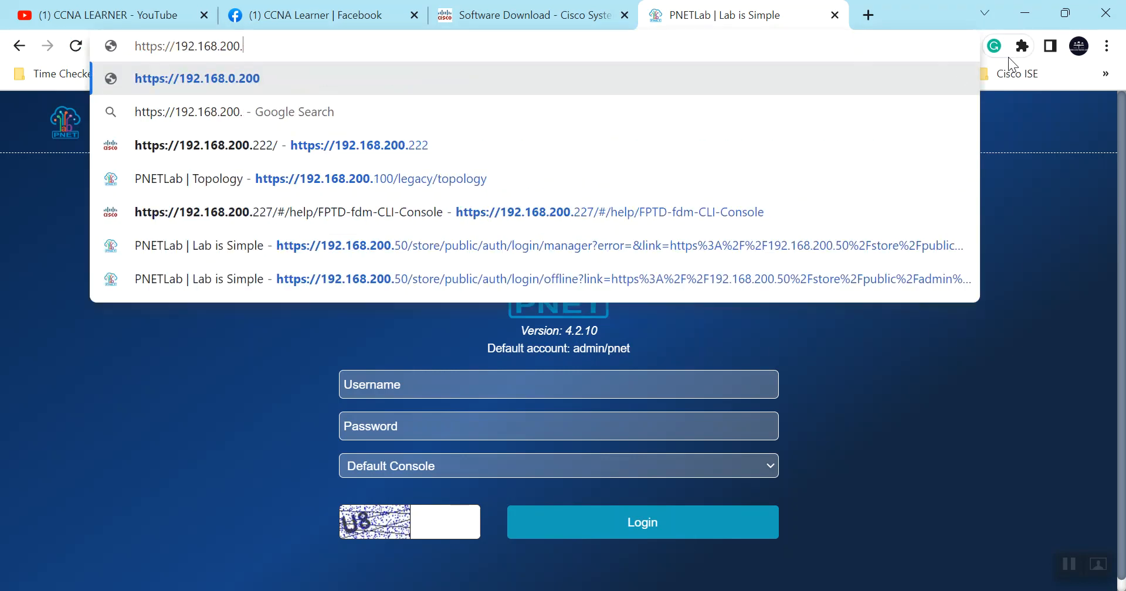
pyautogui.write('60')
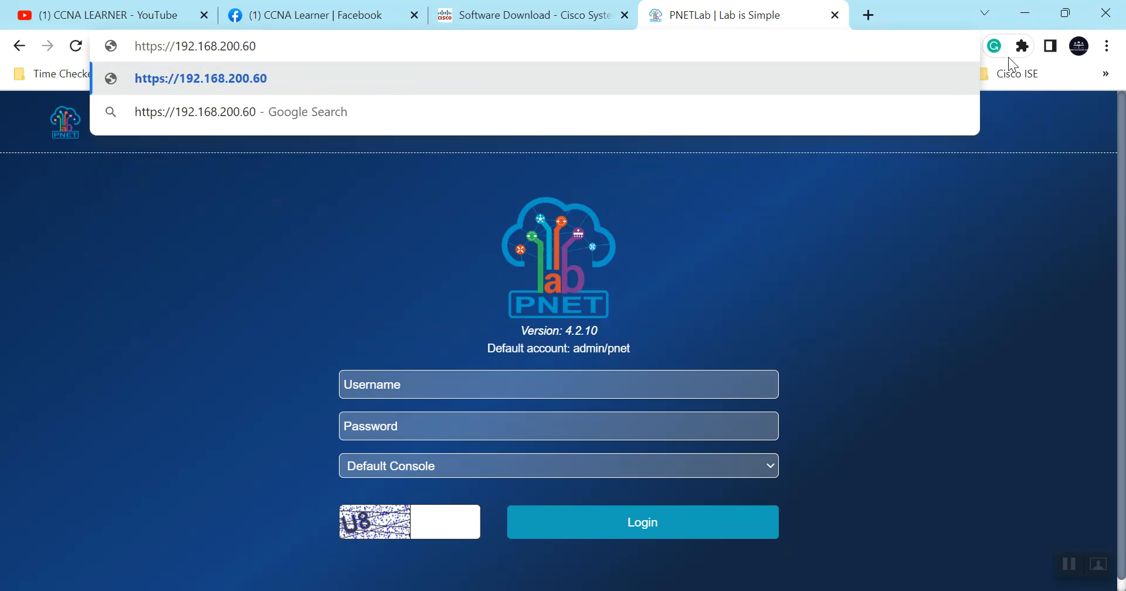
pyautogui.press('Return')
# Proceed past the certificate warning for 192.168.200.60 to the device manager's login page.
pyautogui.click(305, 434)
pyautogui.scroll(-1, 500, 402)
pyautogui.click(439, 538)
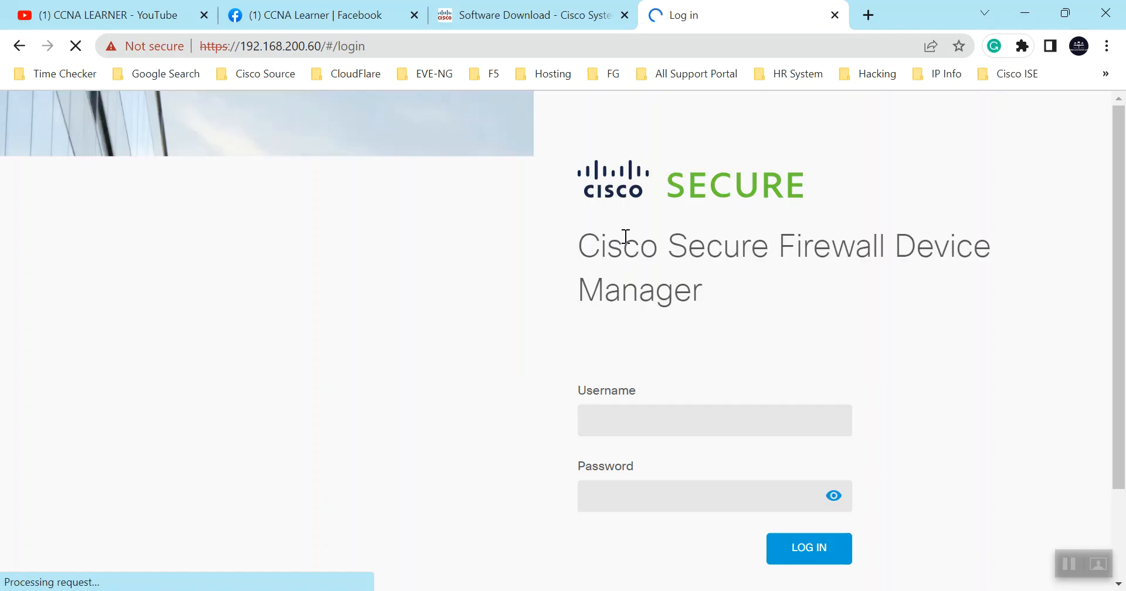
# Log in to the Secure Firewall Device Manager as admin with the account password.
pyautogui.scroll(-2, 930, 382)
pyautogui.scroll(2, 930, 381)
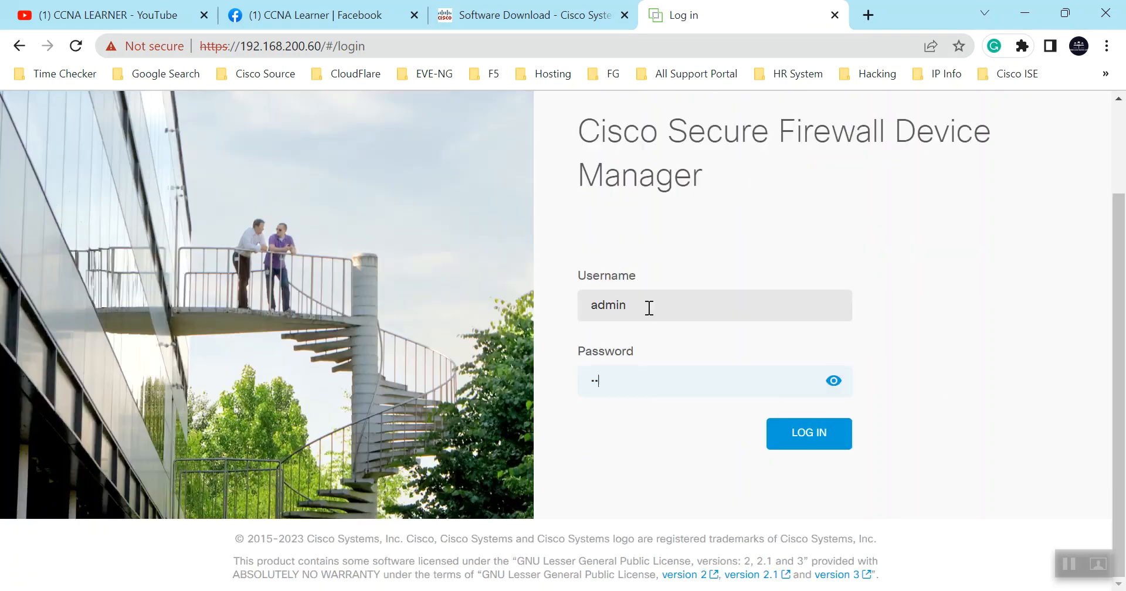
pyautogui.write('********')
pyautogui.click(811, 433)
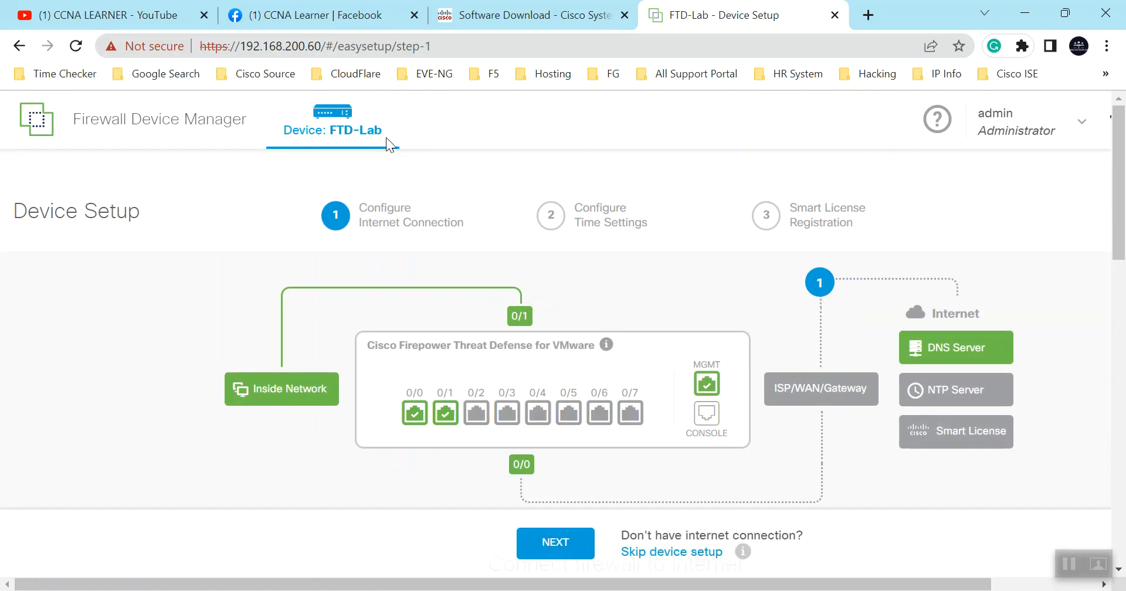
# Review the internet connection stage of Device Setup, from the port diagram and initial access rules to the outside interface address settings.
pyautogui.scroll(-2, 861, 263)
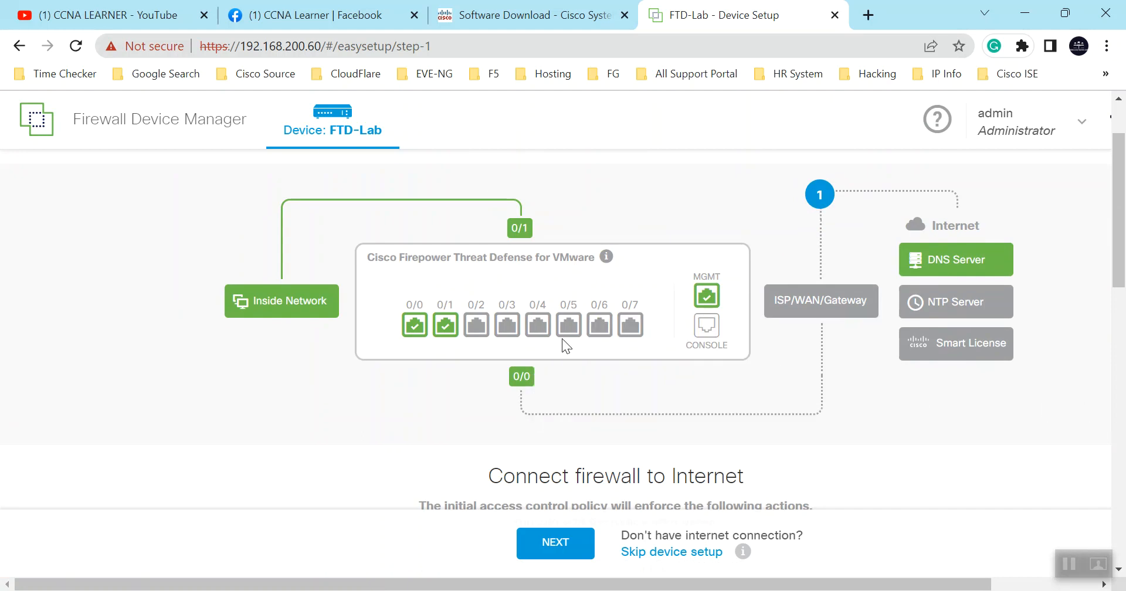
pyautogui.scroll(-3, 885, 399)
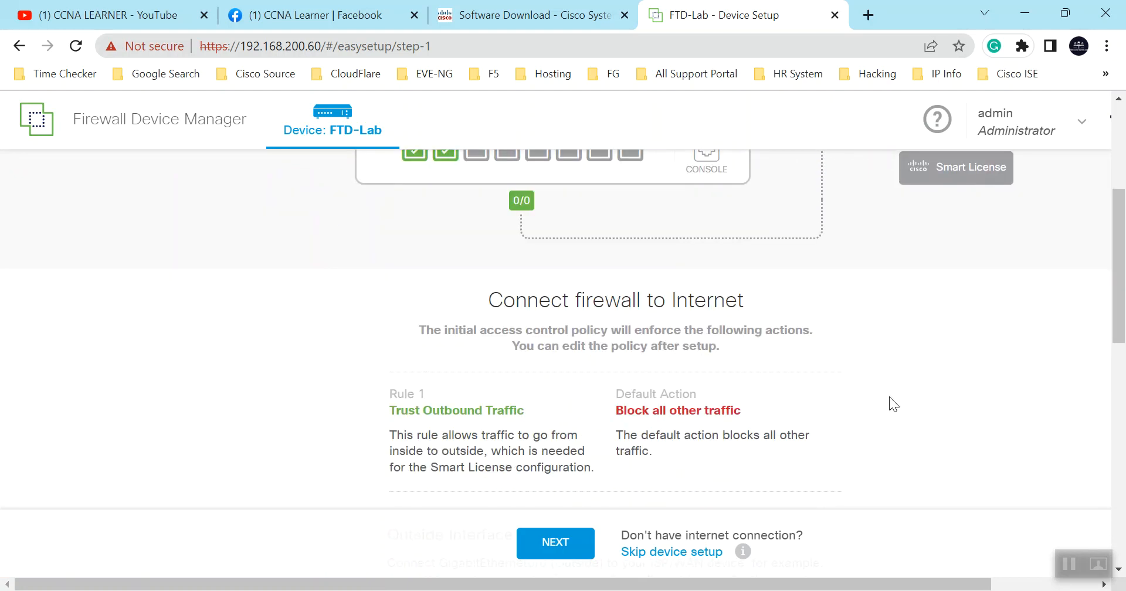
pyautogui.scroll(5, 931, 386)
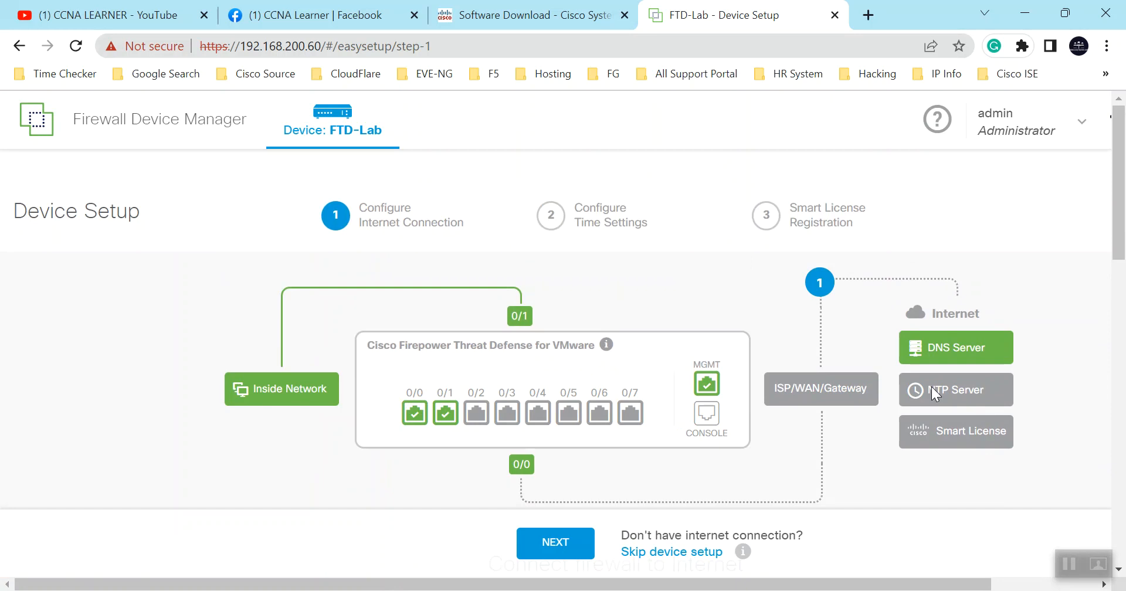
pyautogui.scroll(-6, 832, 395)
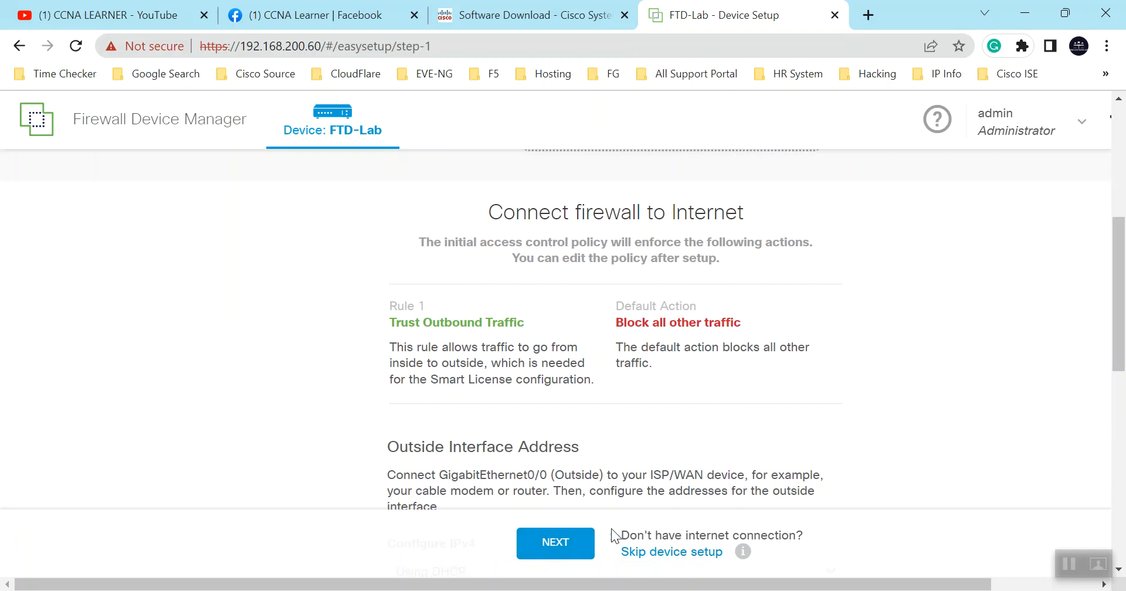
pyautogui.scroll(-6, 700, 374)
pyautogui.scroll(3, 645, 413)
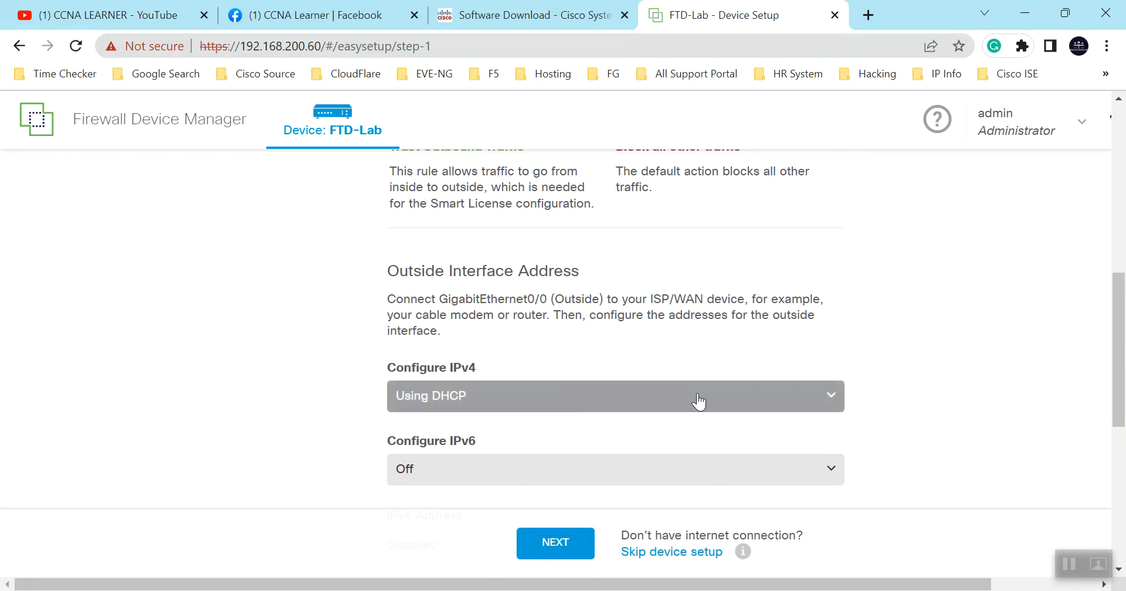
# Skip the device setup, starting the 90-day evaluation with the FTDv5 - Tiered performance tier.
pyautogui.scroll(-3, 856, 421)
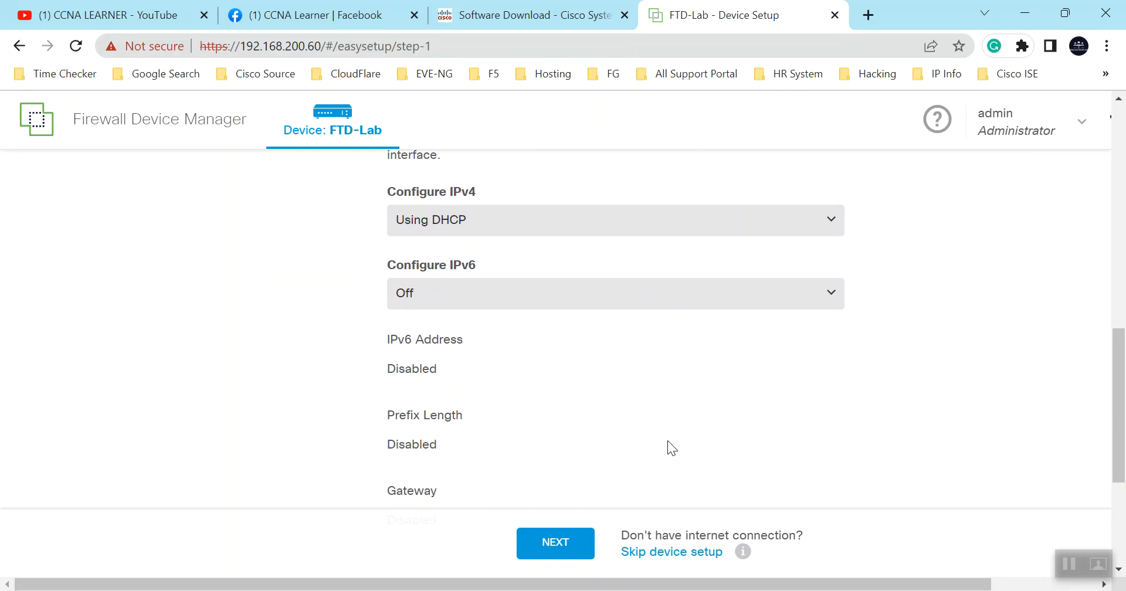
pyautogui.click(662, 552)
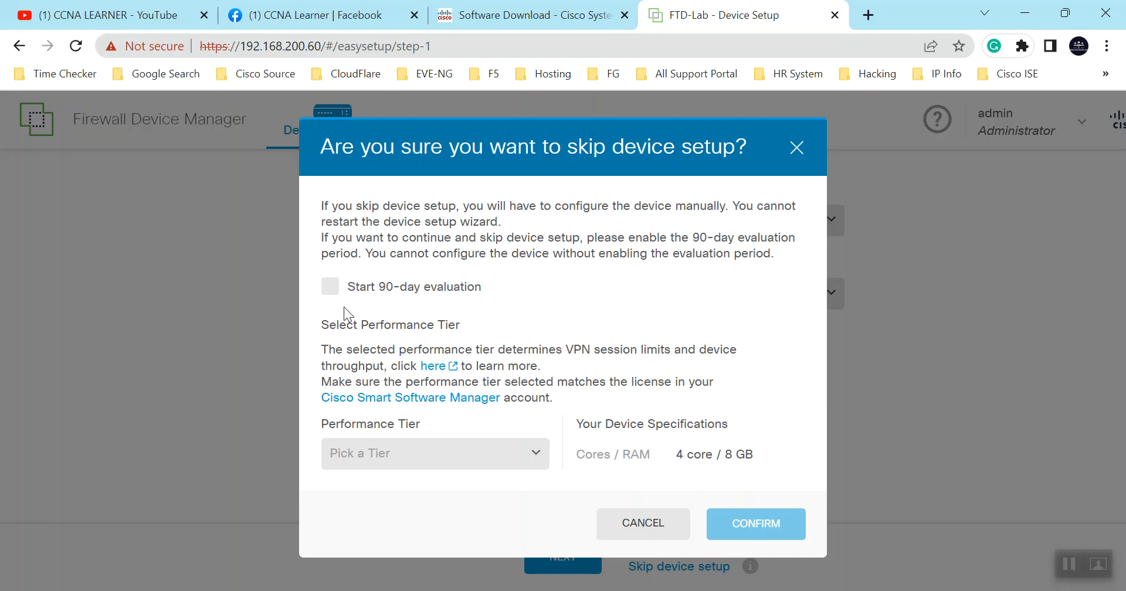
pyautogui.click(331, 294)
pyautogui.click(538, 462)
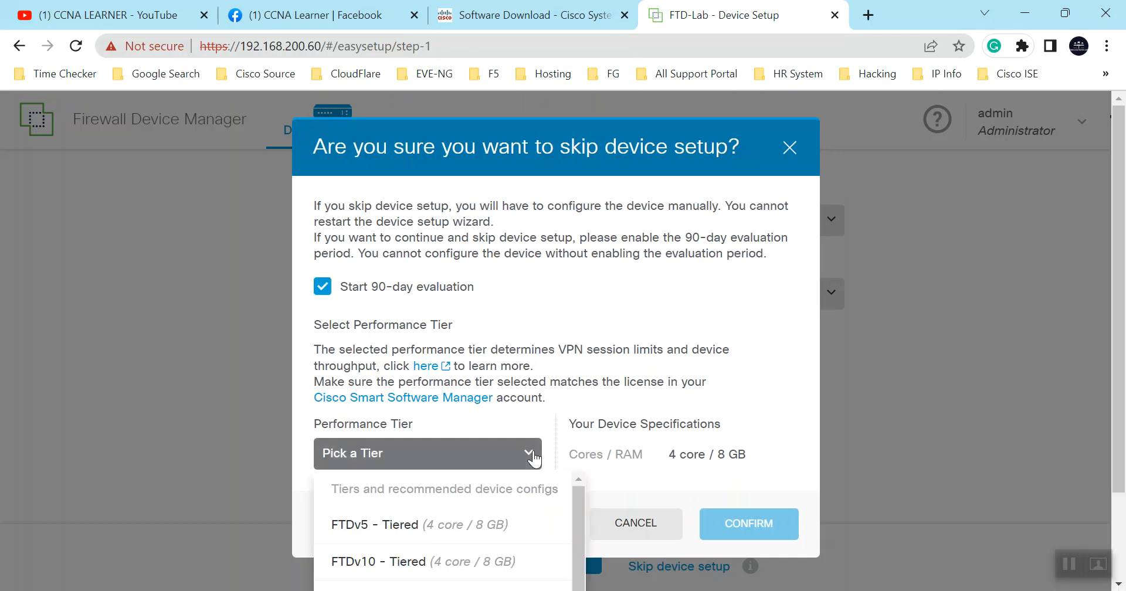
pyautogui.scroll(-2, 613, 433)
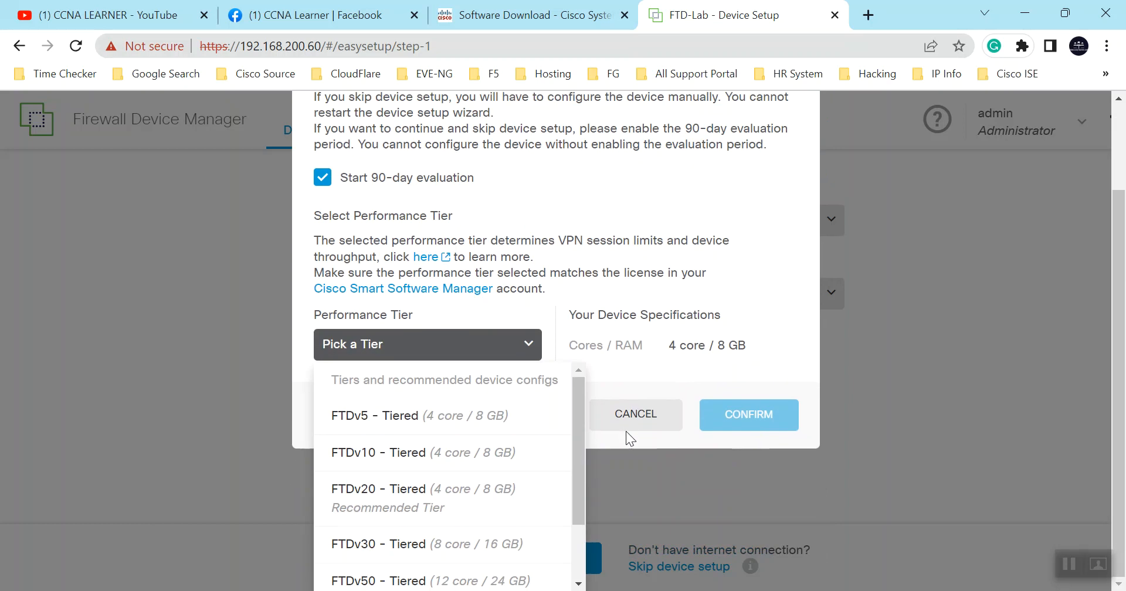
pyautogui.click(368, 421)
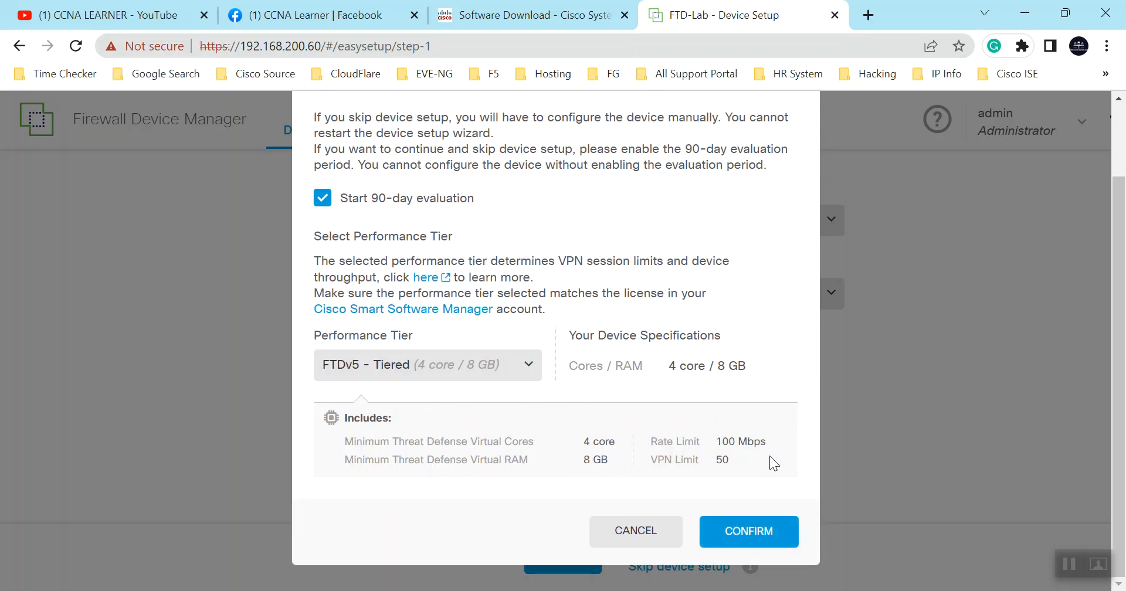
pyautogui.click(745, 543)
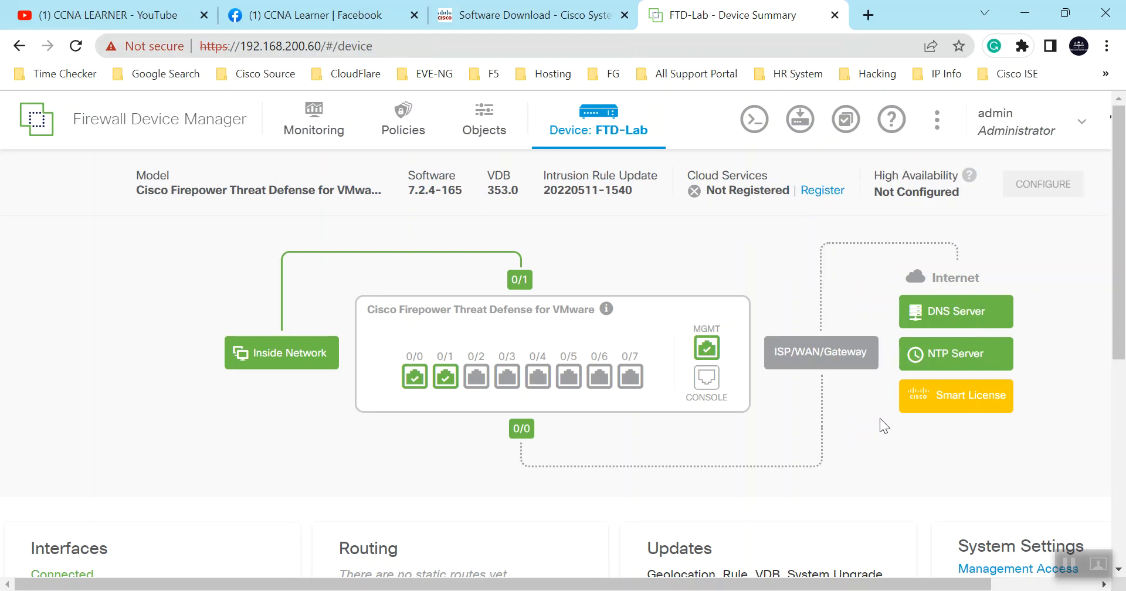
# Review the Device Summary page, from the configuration cards and Smart License evaluation status to the port connection diagram.
pyautogui.scroll(-3, 867, 416)
pyautogui.scroll(-1, 874, 413)
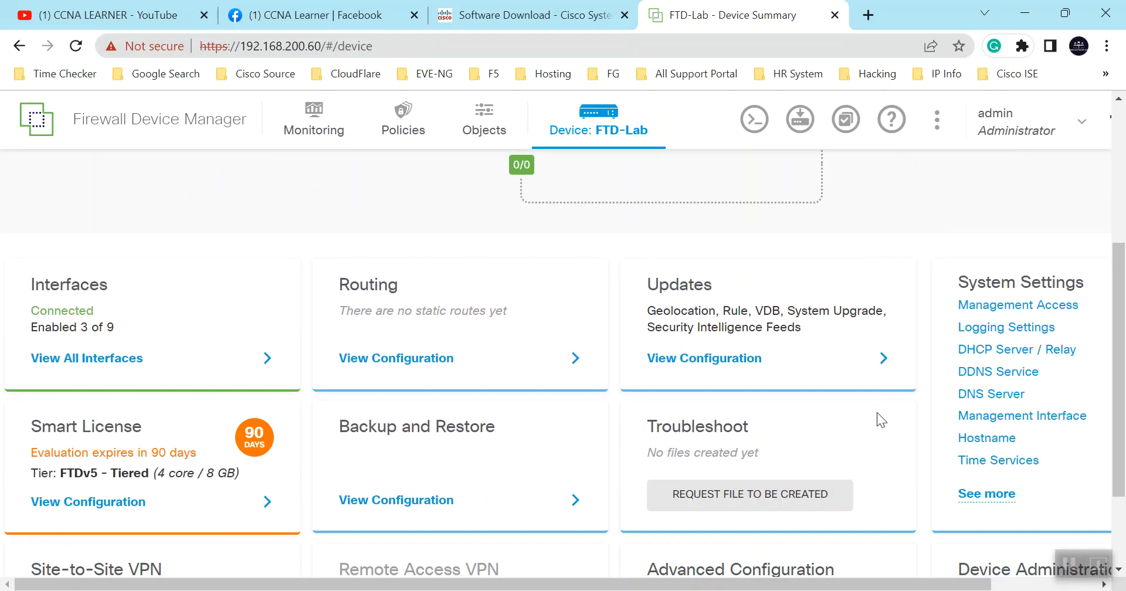
pyautogui.scroll(-2, 460, 350)
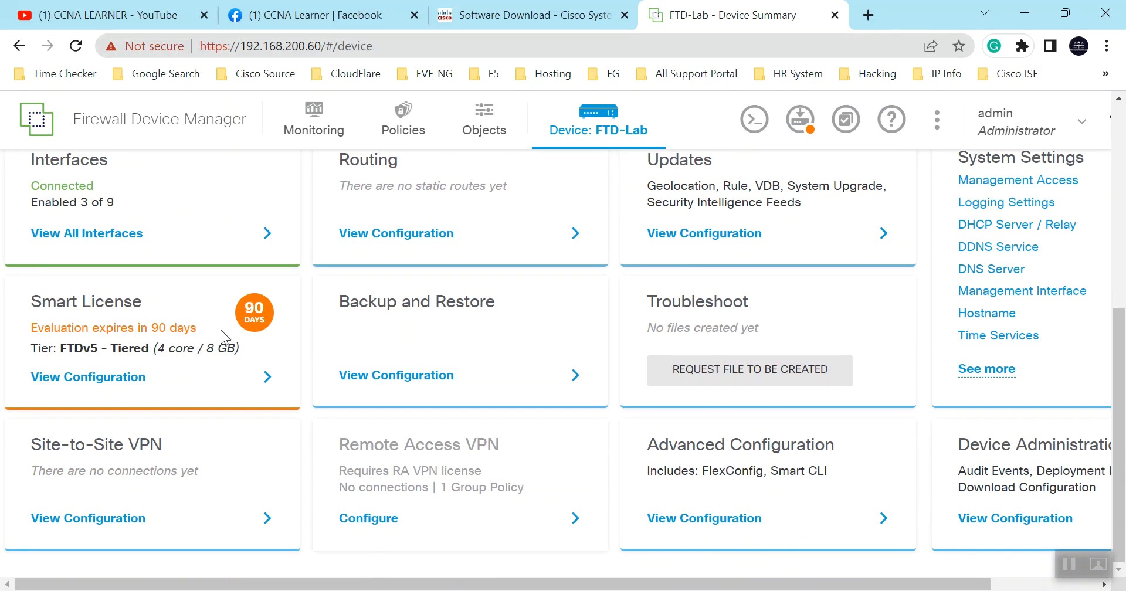
pyautogui.scroll(1, 474, 383)
pyautogui.scroll(2, 474, 382)
pyautogui.scroll(-3, 525, 367)
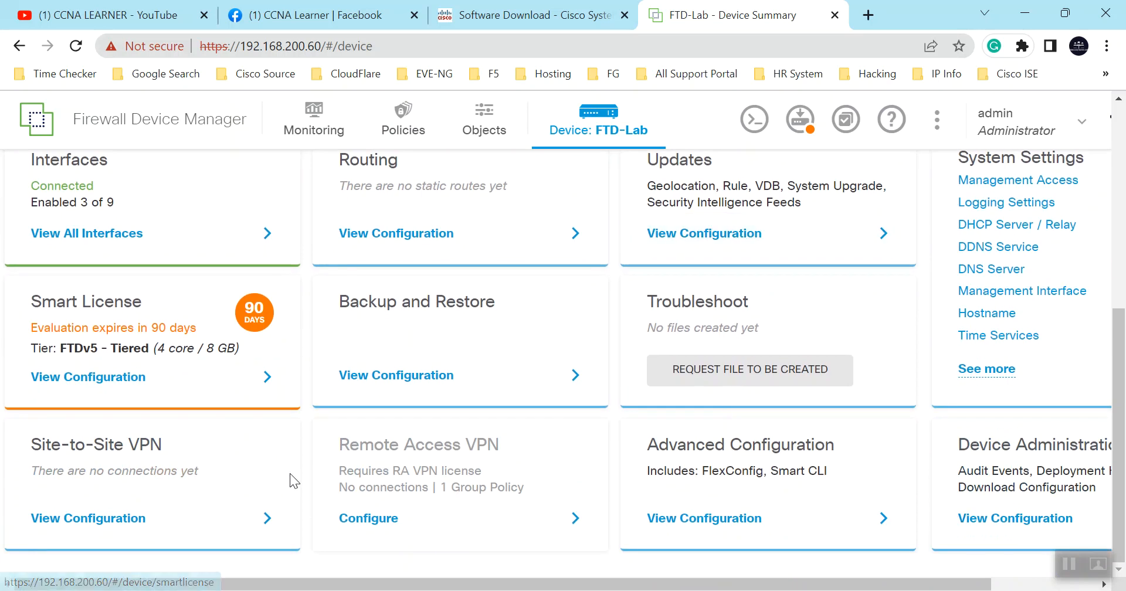
pyautogui.scroll(5, 755, 410)
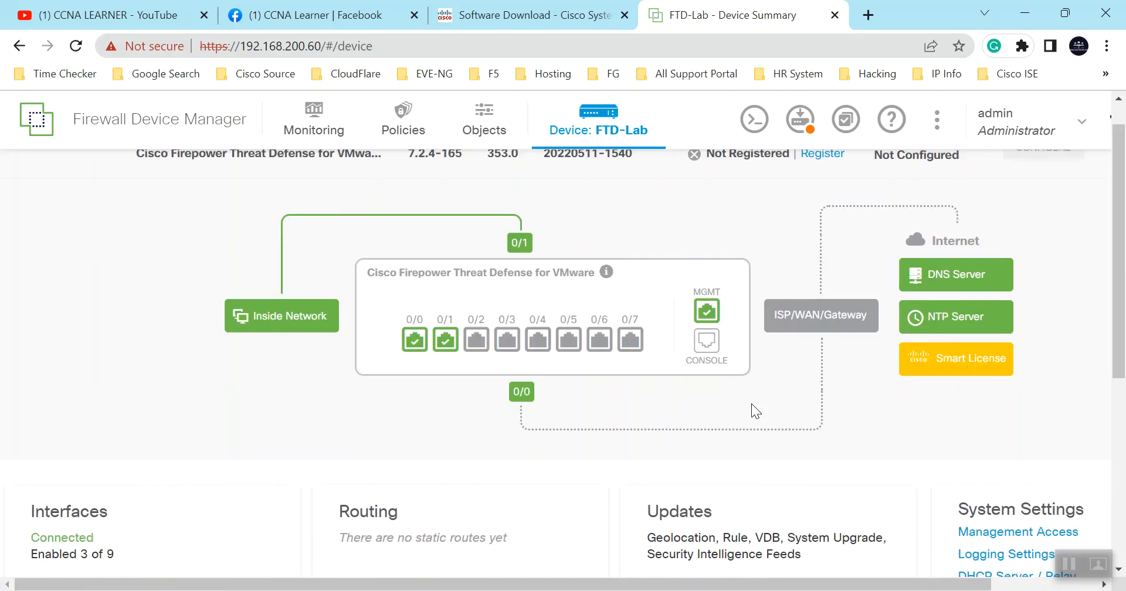
pyautogui.scroll(1, 645, 235)
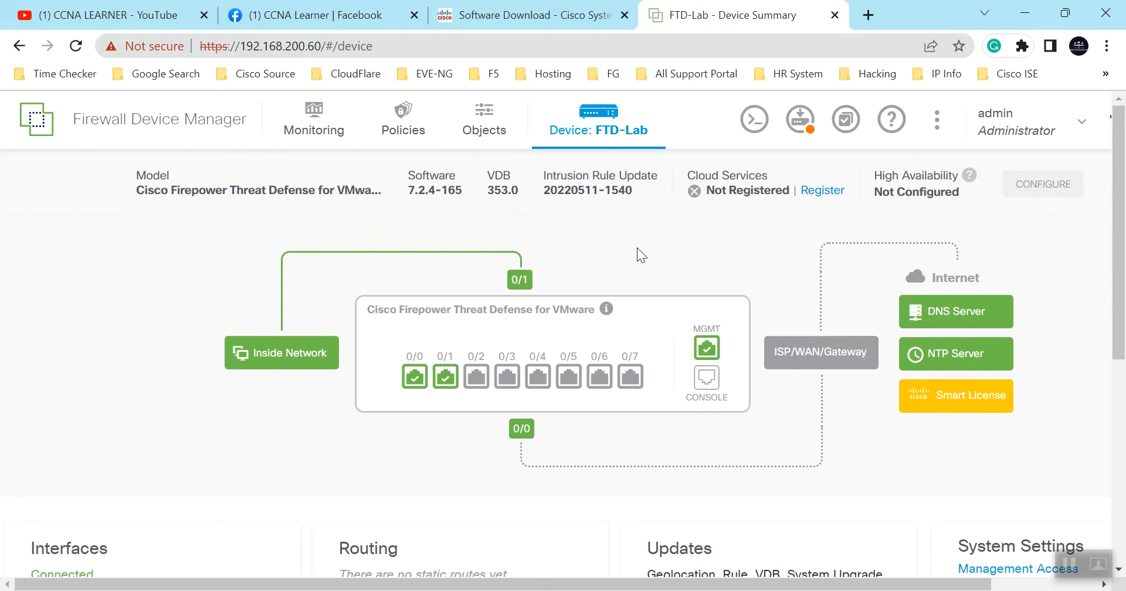
# Check the software version in the device summary, then look over the routing, backup, troubleshooting and VPN cards.
pyautogui.moveTo(412, 189); pyautogui.dragTo(462, 188)
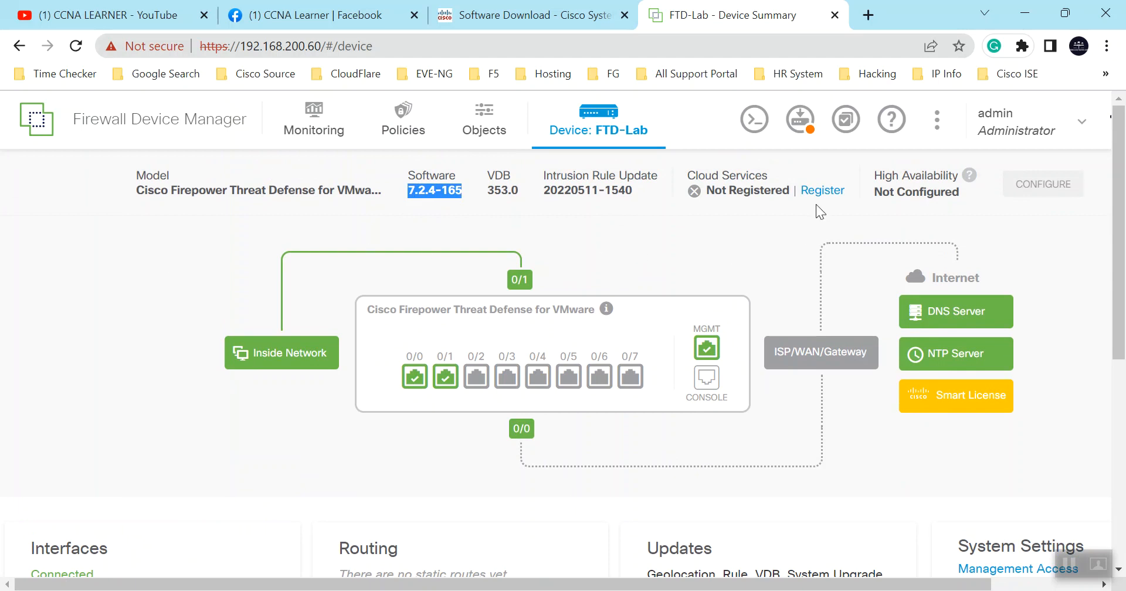
pyautogui.scroll(-6, 774, 356)
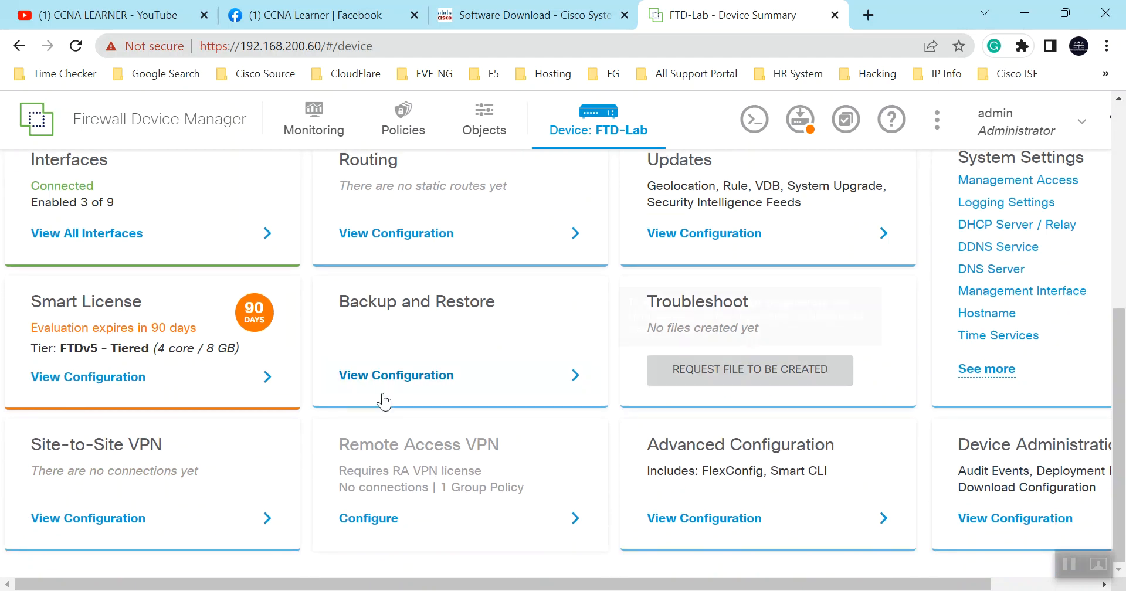
pyautogui.scroll(6, 729, 447)
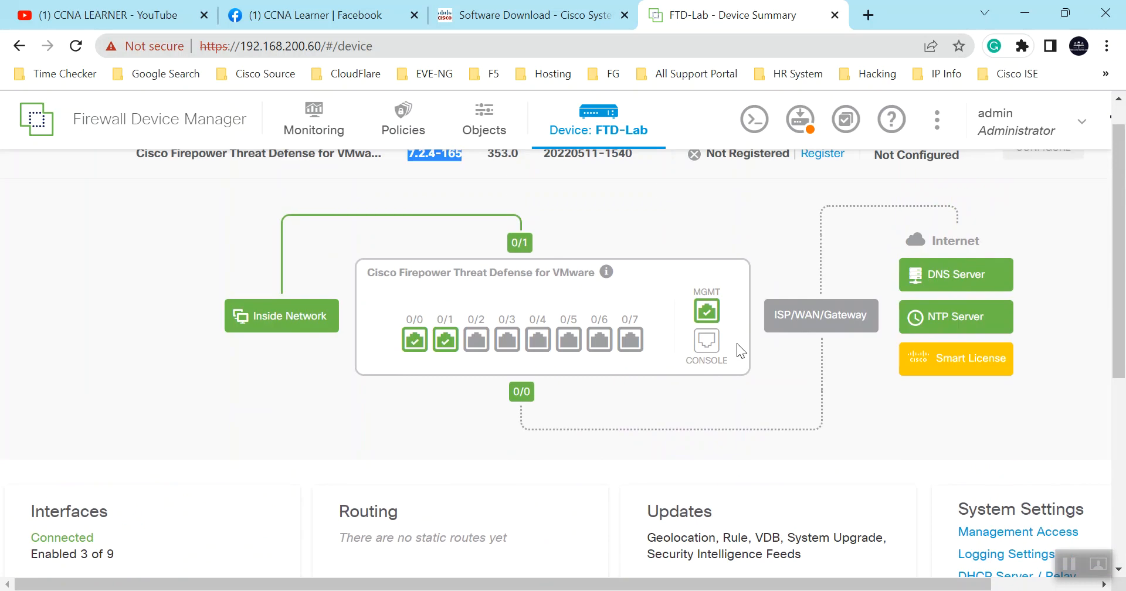
pyautogui.scroll(-2, 762, 364)
pyautogui.scroll(-3, 762, 374)
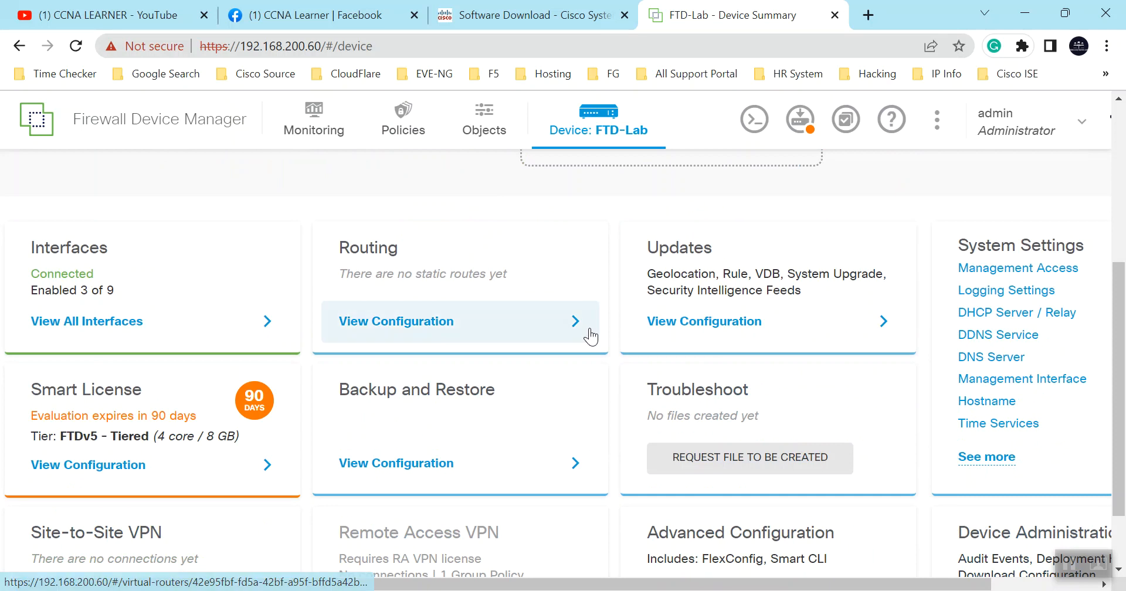
pyautogui.scroll(-2, 623, 328)
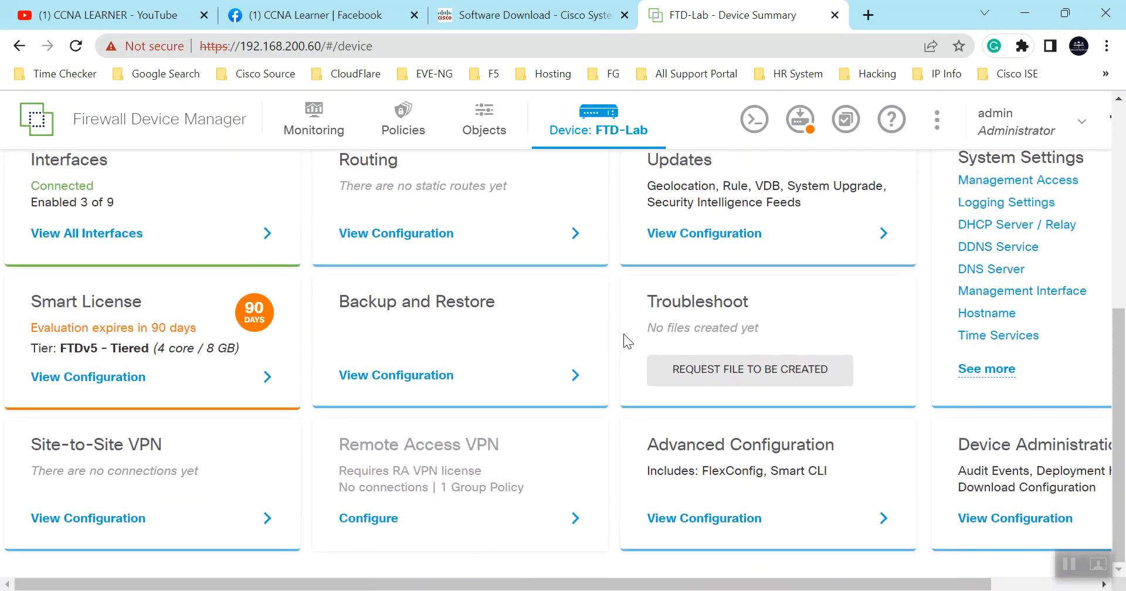
pyautogui.scroll(6, 692, 324)
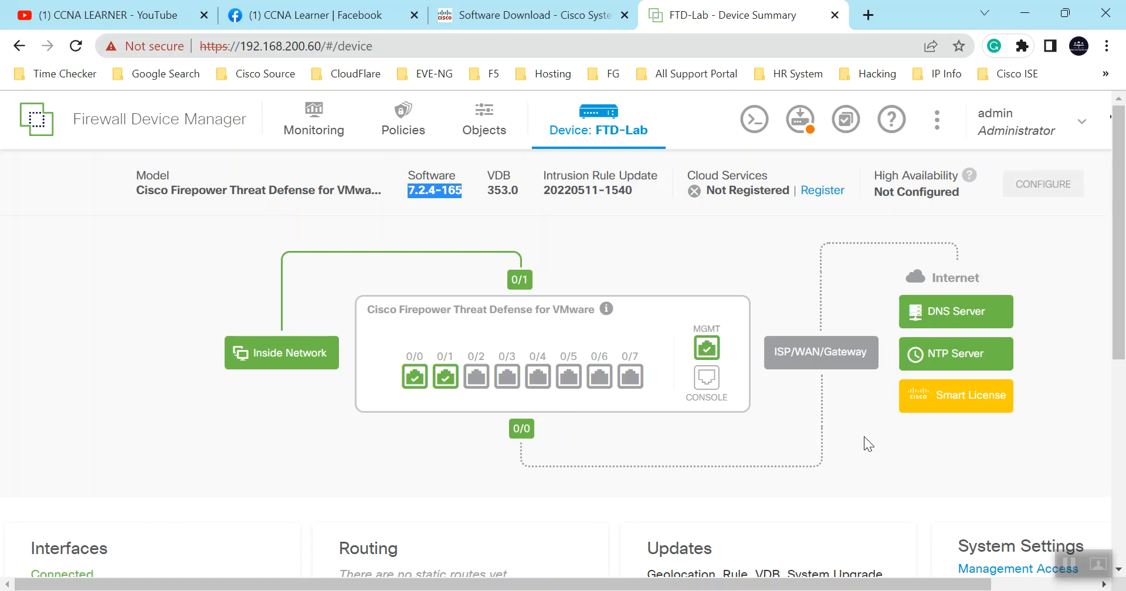
pyautogui.scroll(-2, 868, 435)
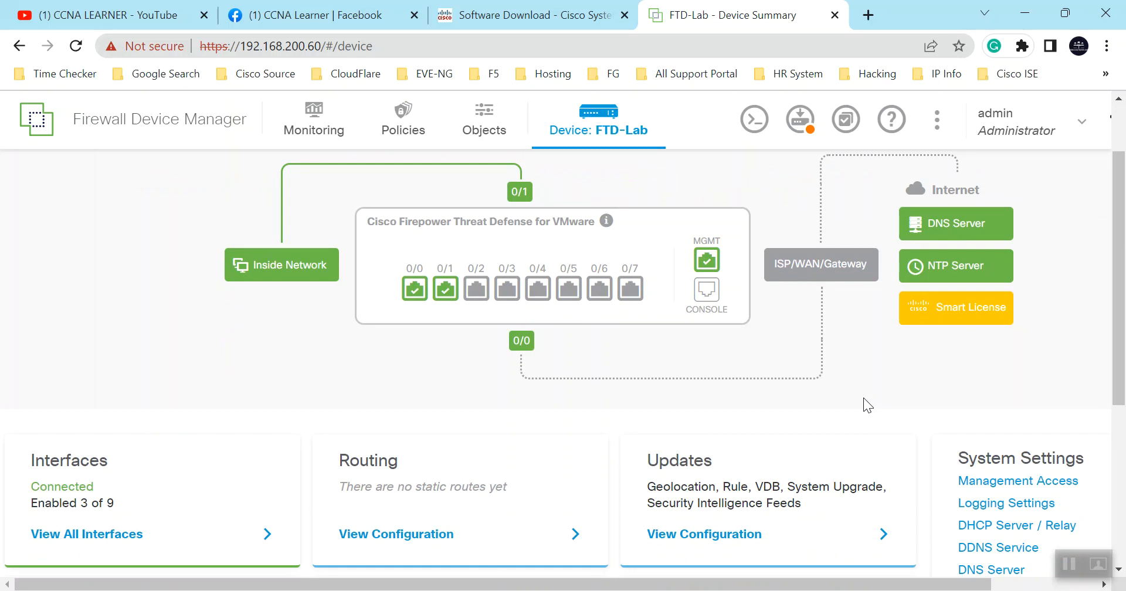